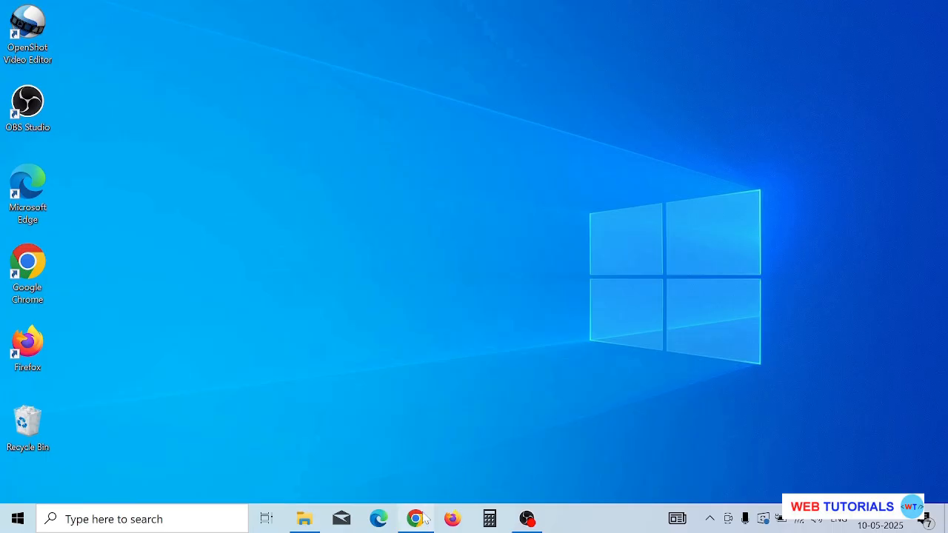
# Switch to Google Chrome and open the official MySQL website from the search results in a new tab
pyautogui.click(421, 518)
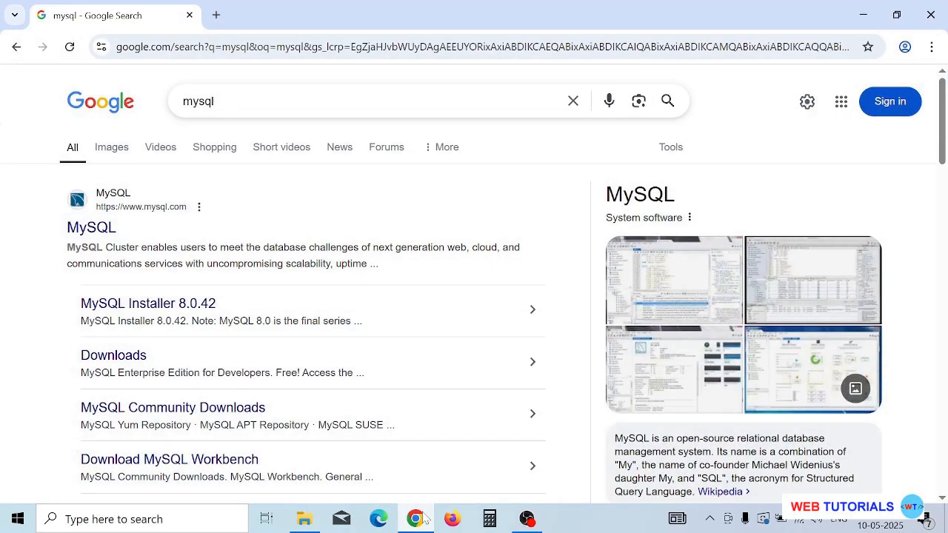
pyautogui.rightClick(104, 228)
pyautogui.click(122, 241)
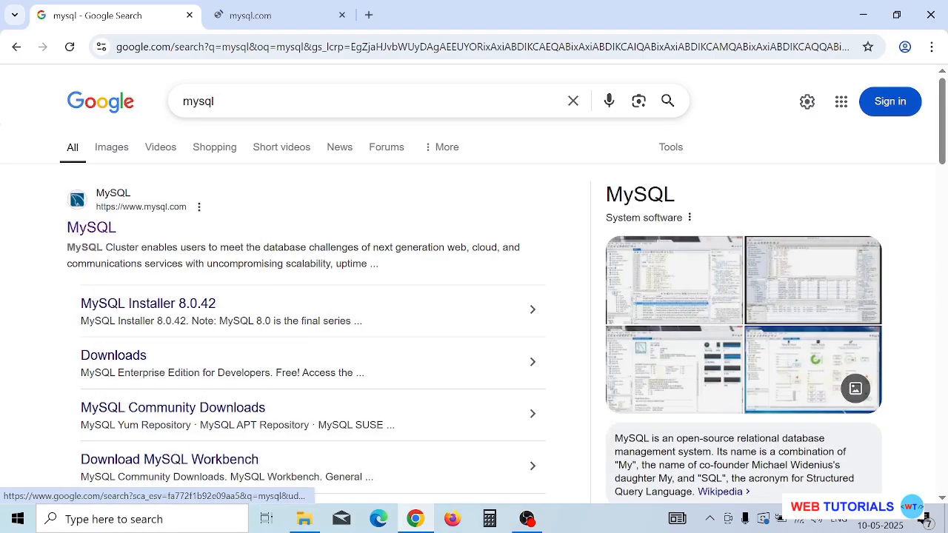
pyautogui.click(243, 20)
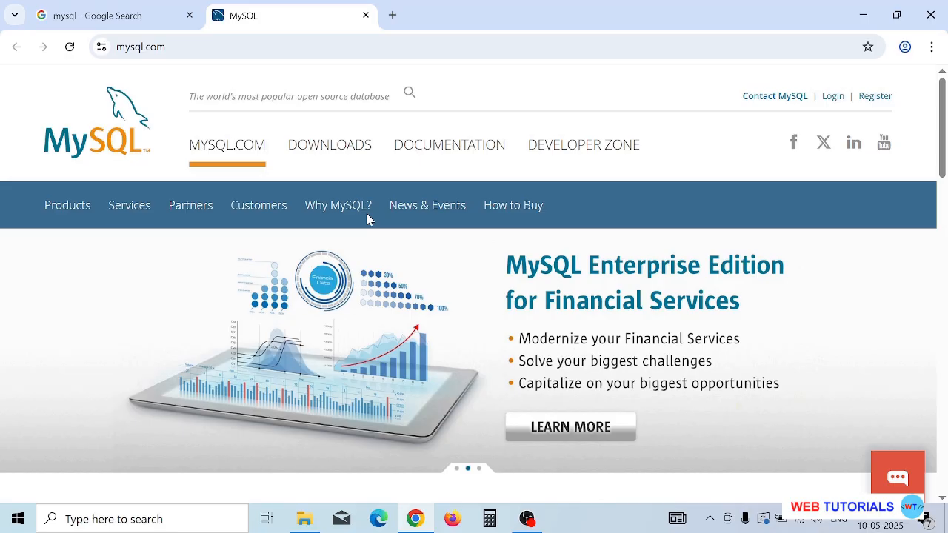
# Go through the site's MySQL Community (GPL) Downloads to the MySQL Installer for Windows page
pyautogui.click(344, 151)
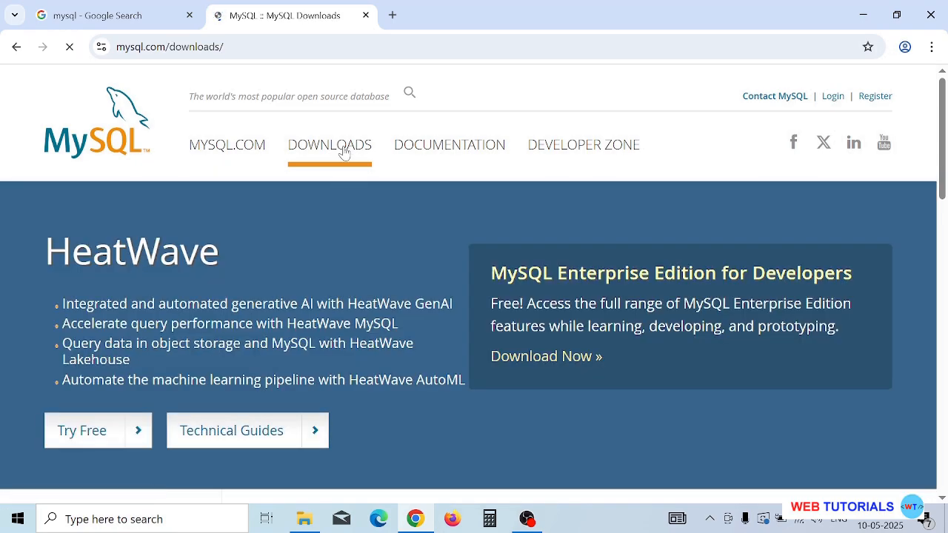
pyautogui.scroll(-6, 344, 152)
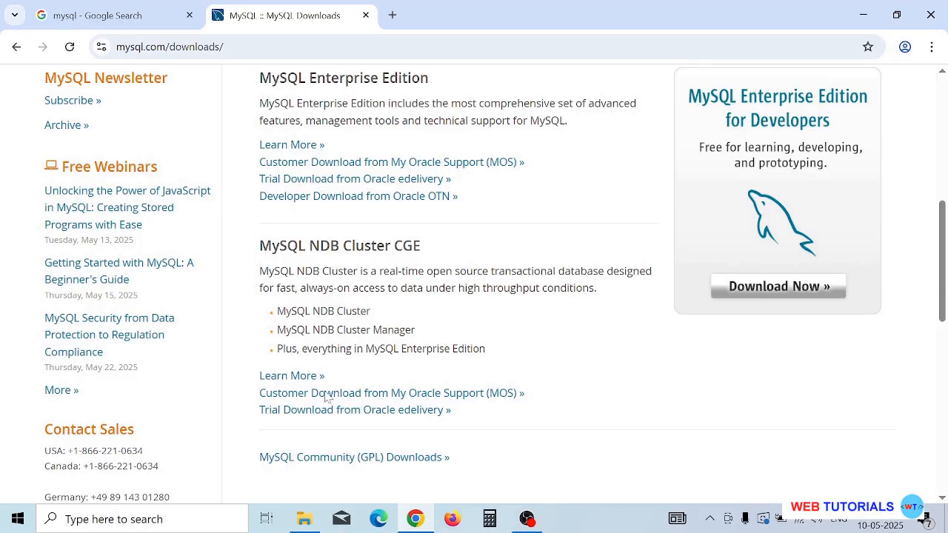
pyautogui.click(325, 459)
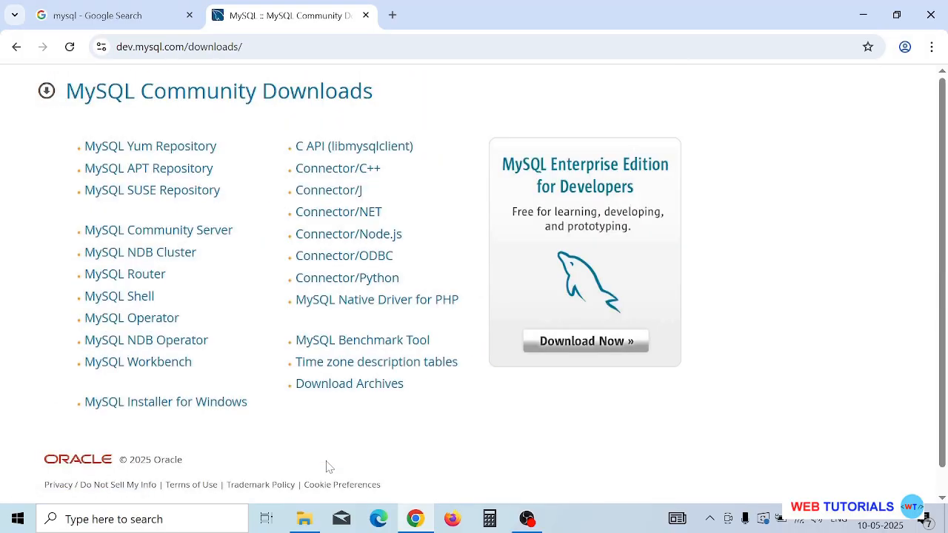
pyautogui.click(157, 406)
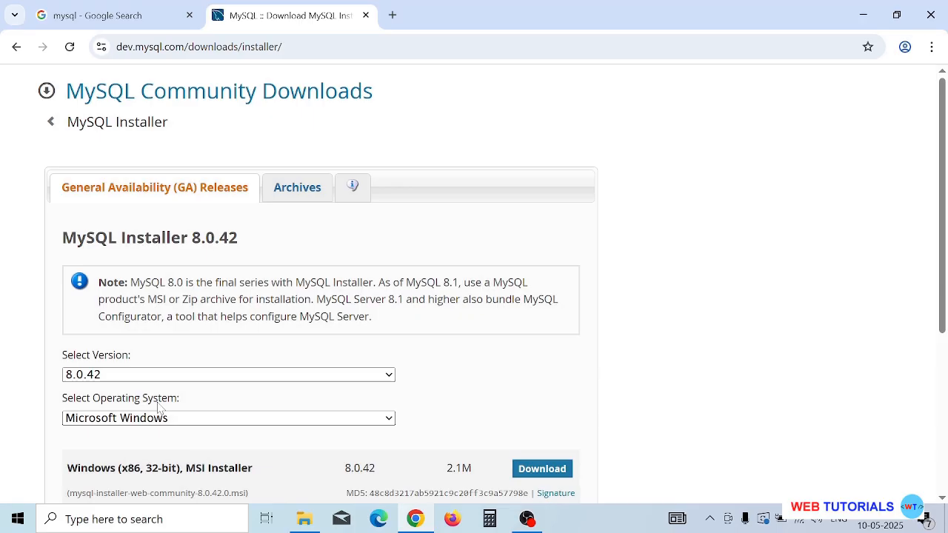
# Download the 353.7M Windows MSI Installer, version 8.0.42, without logging in, and check its download progress
pyautogui.scroll(-1, 443, 279)
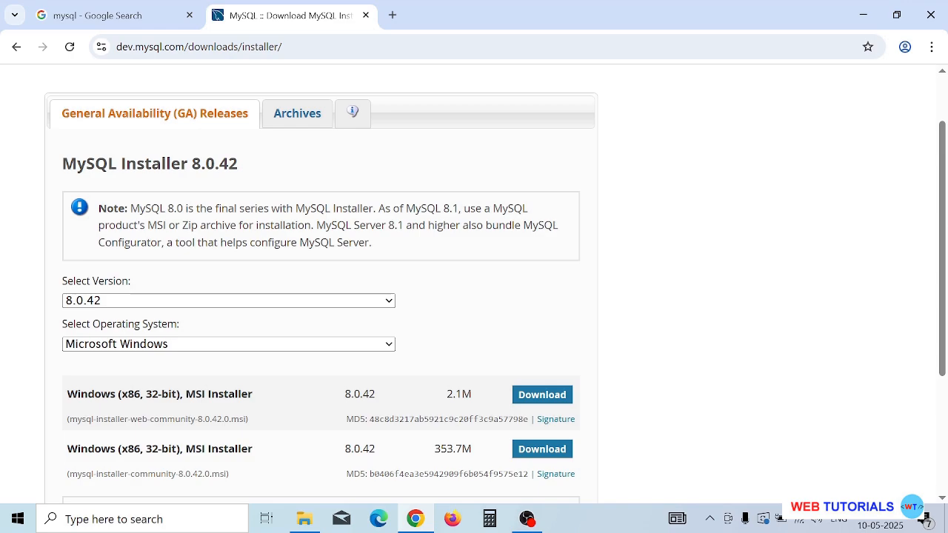
pyautogui.scroll(-1, 132, 357)
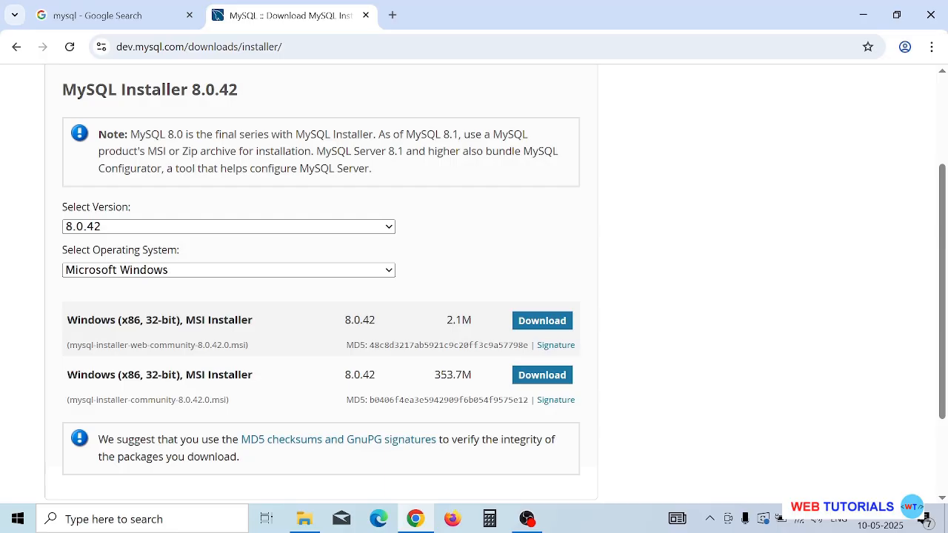
pyautogui.moveTo(152, 320); pyautogui.dragTo(157, 320)
pyautogui.click(155, 320)
pyautogui.moveTo(218, 378); pyautogui.dragTo(269, 383)
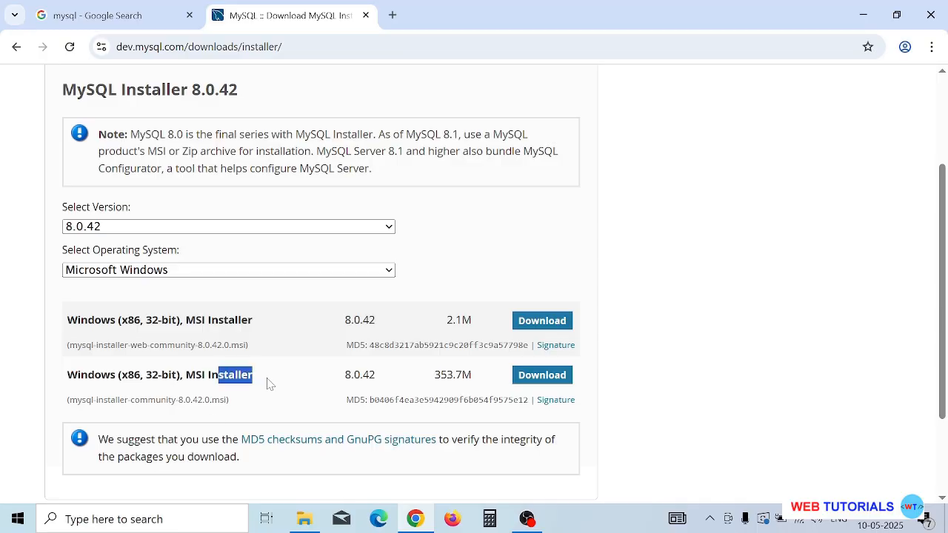
pyautogui.click(562, 382)
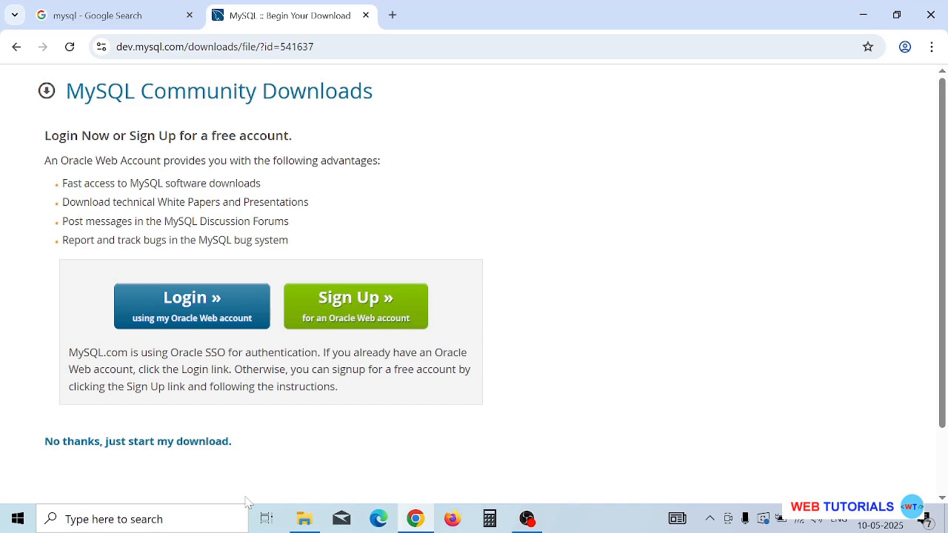
pyautogui.click(114, 442)
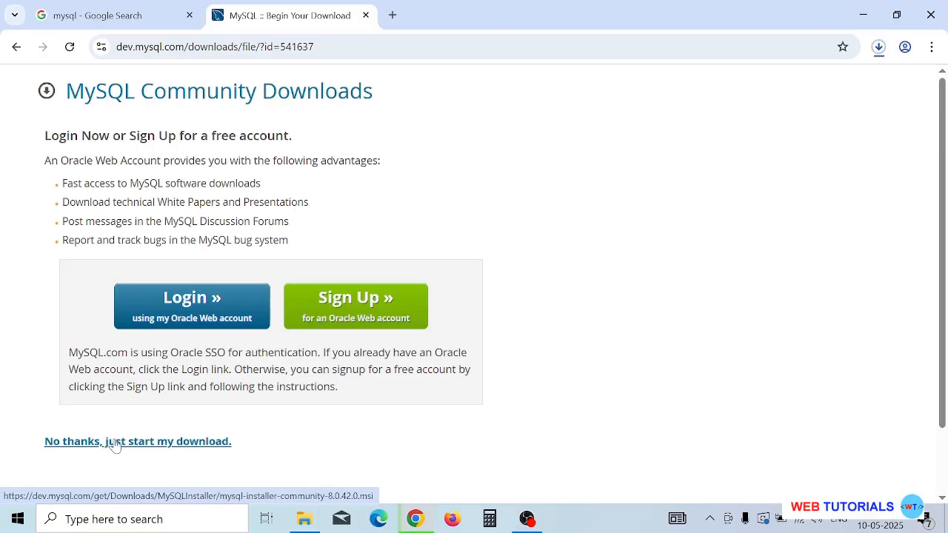
pyautogui.click(881, 49)
pyautogui.moveTo(763, 133)
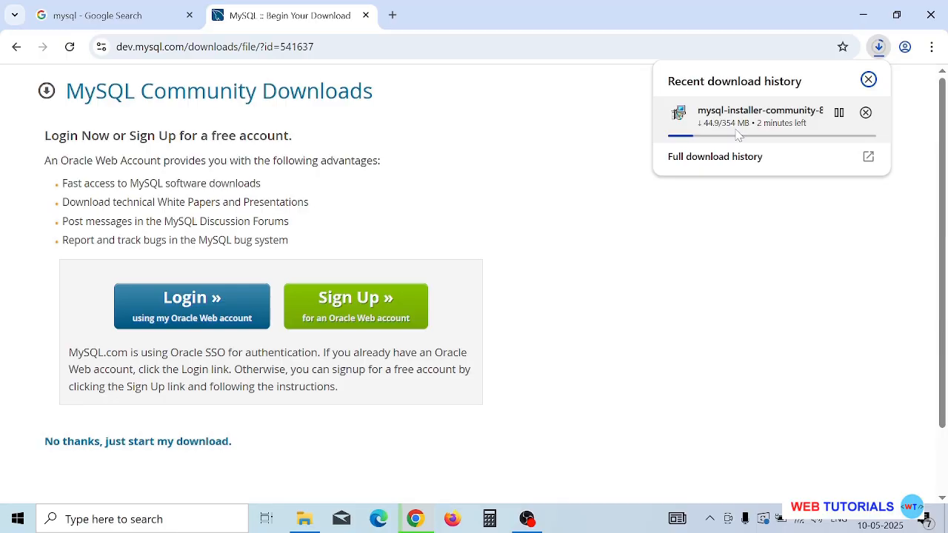
pyautogui.click(749, 232)
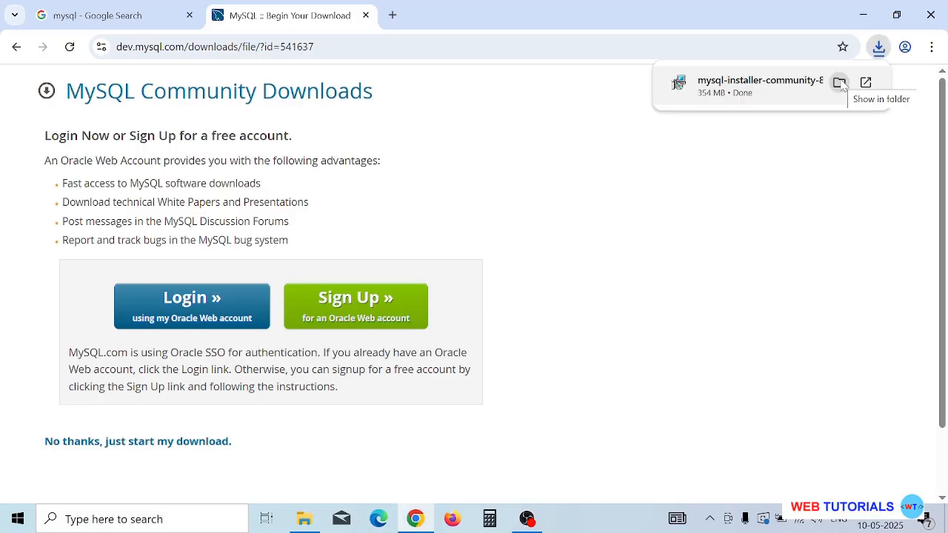
# Run mysql-installer-community-8.0.42.0 from its download folder and allow it to make changes to the device
pyautogui.click(843, 83)
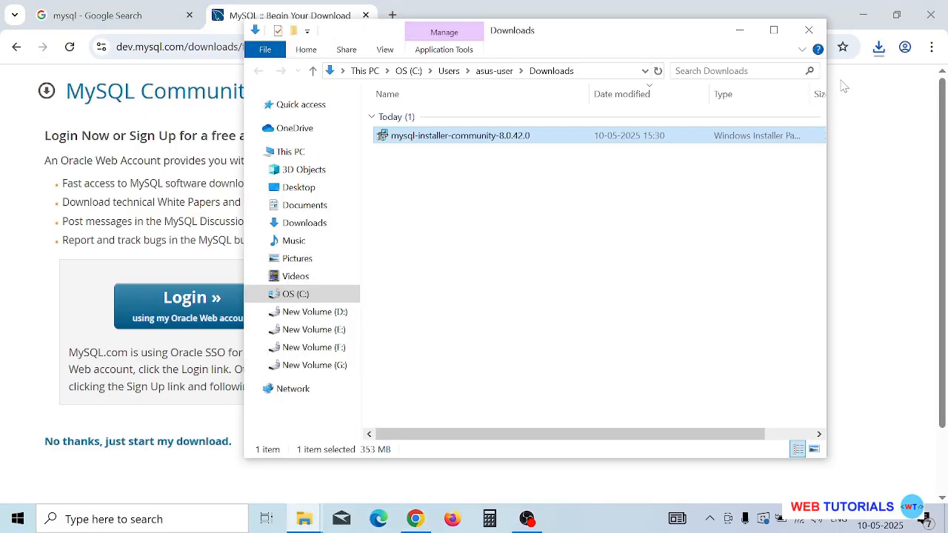
pyautogui.doubleClick(487, 138)
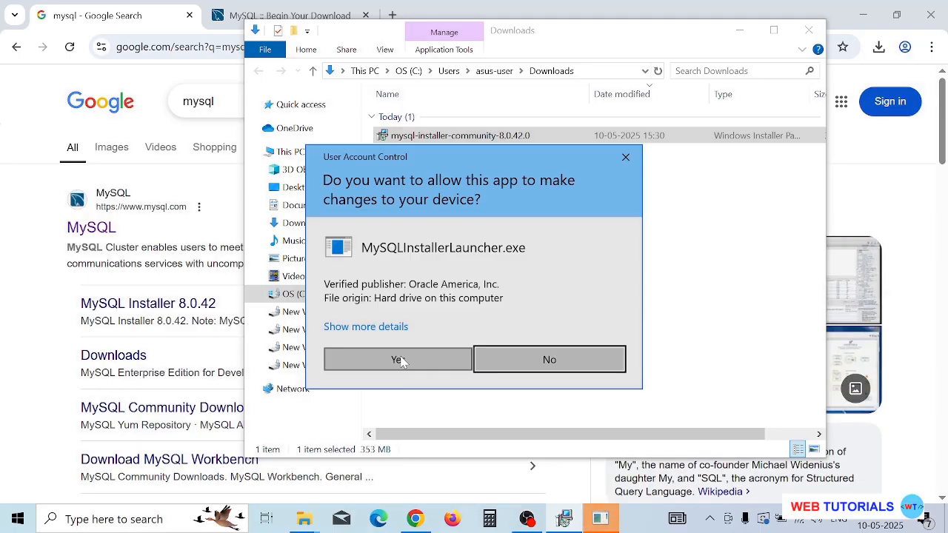
pyautogui.click(400, 360)
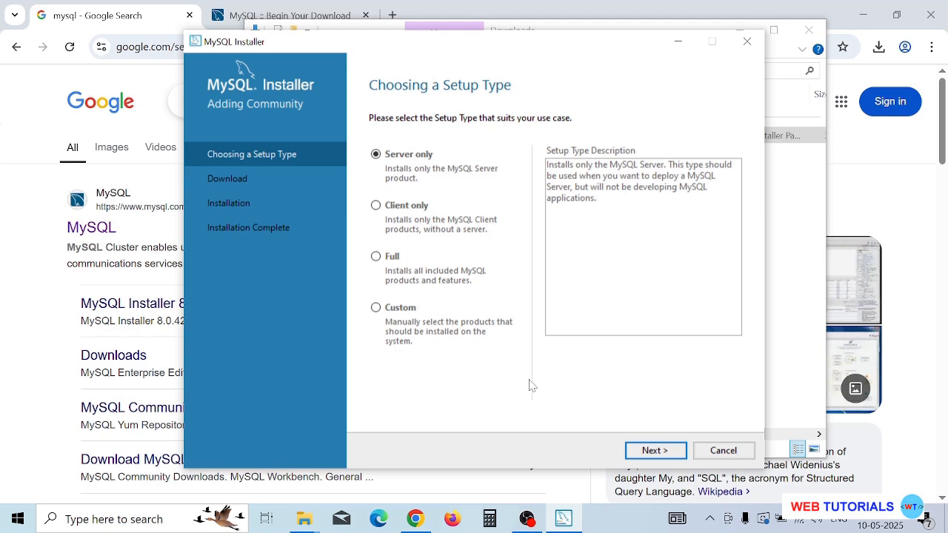
# Choose the Custom setup type and add MySQL Server 8.0.42 - X64 to the products for installation
pyautogui.click(376, 309)
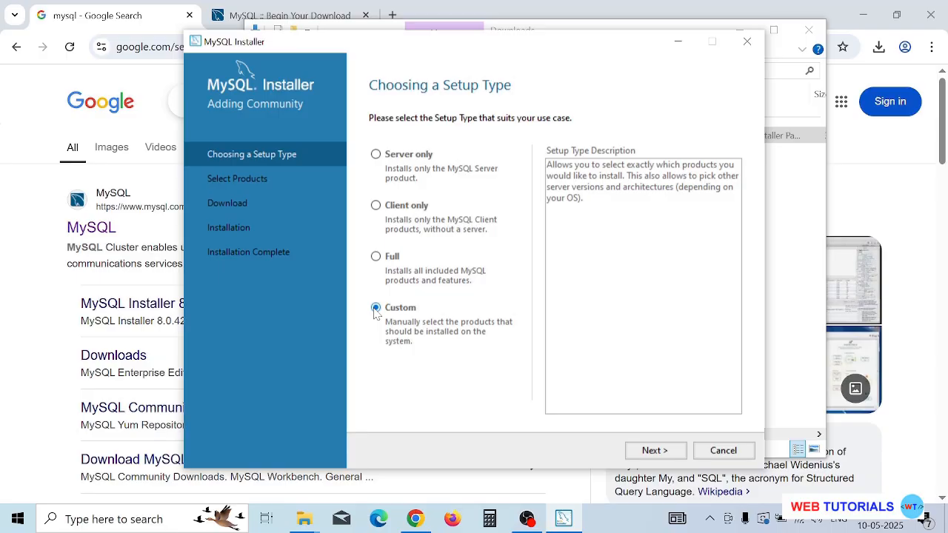
pyautogui.click(659, 457)
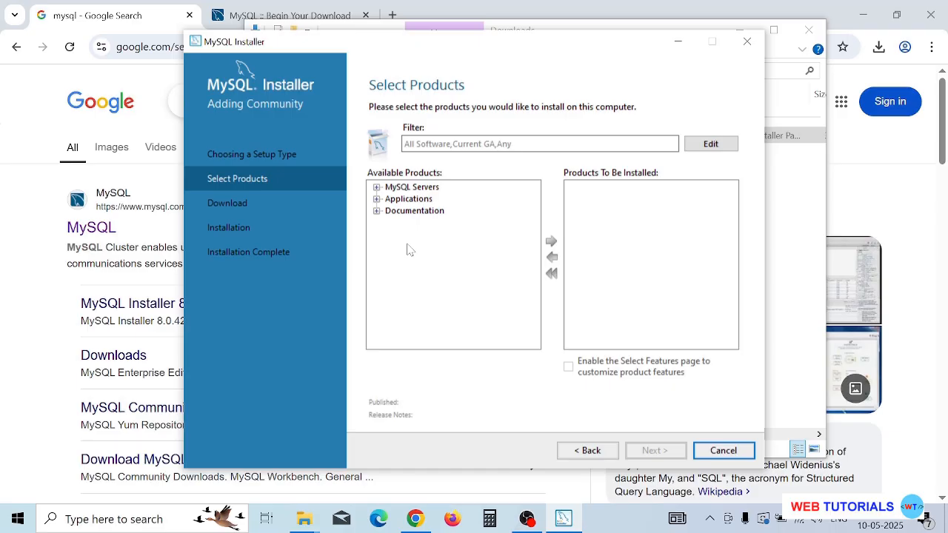
pyautogui.click(376, 187)
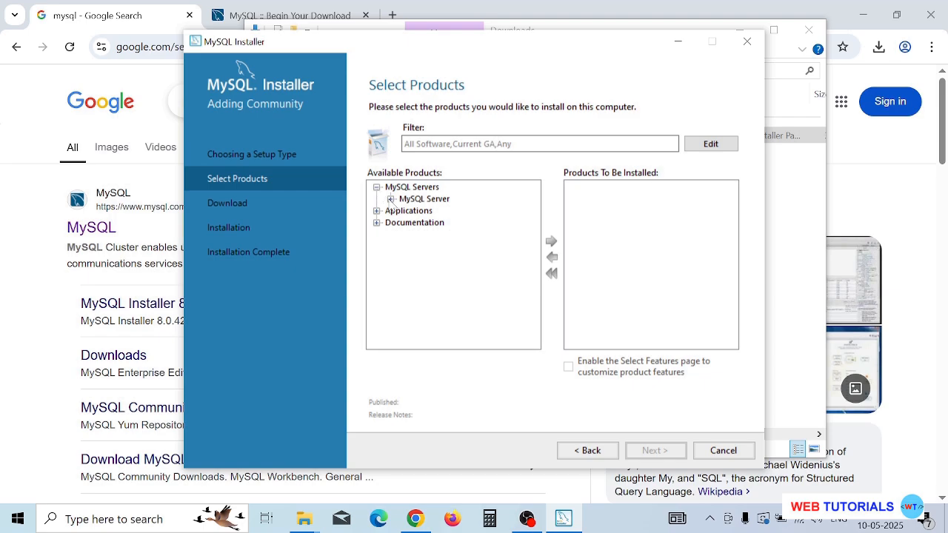
pyautogui.click(391, 199)
pyautogui.click(429, 201)
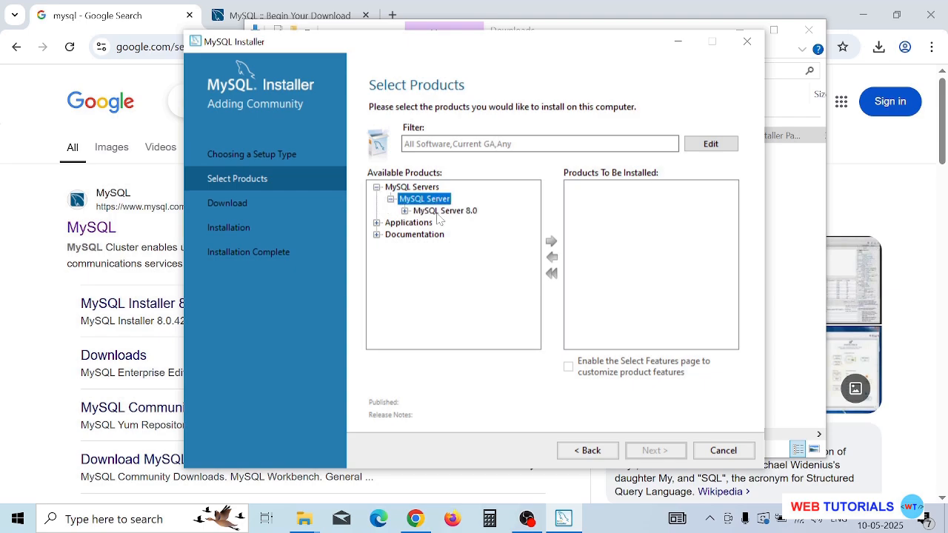
pyautogui.click(436, 213)
pyautogui.click(407, 213)
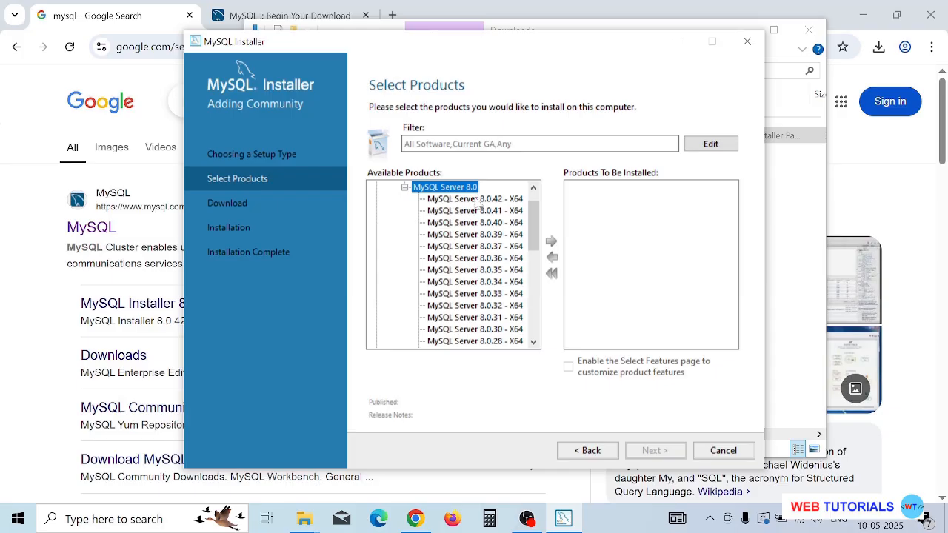
pyautogui.click(478, 199)
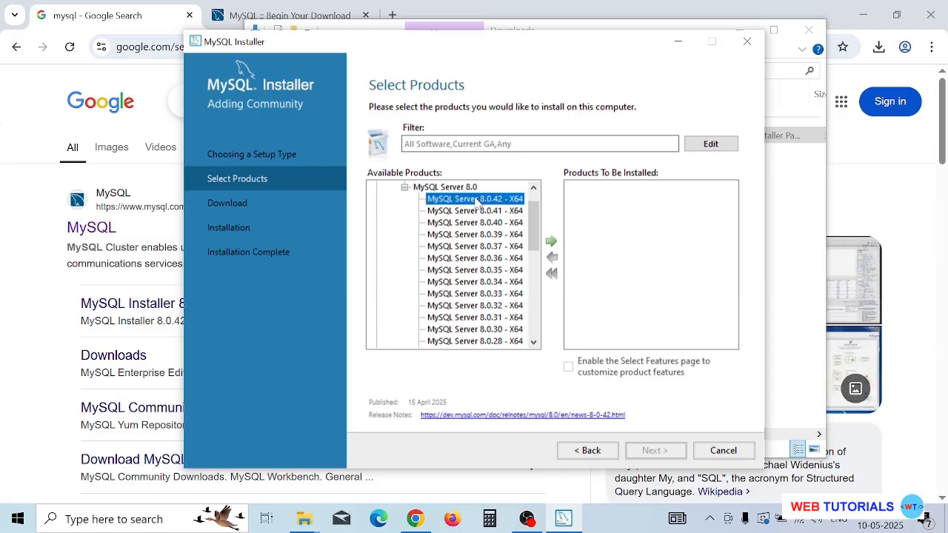
pyautogui.click(551, 244)
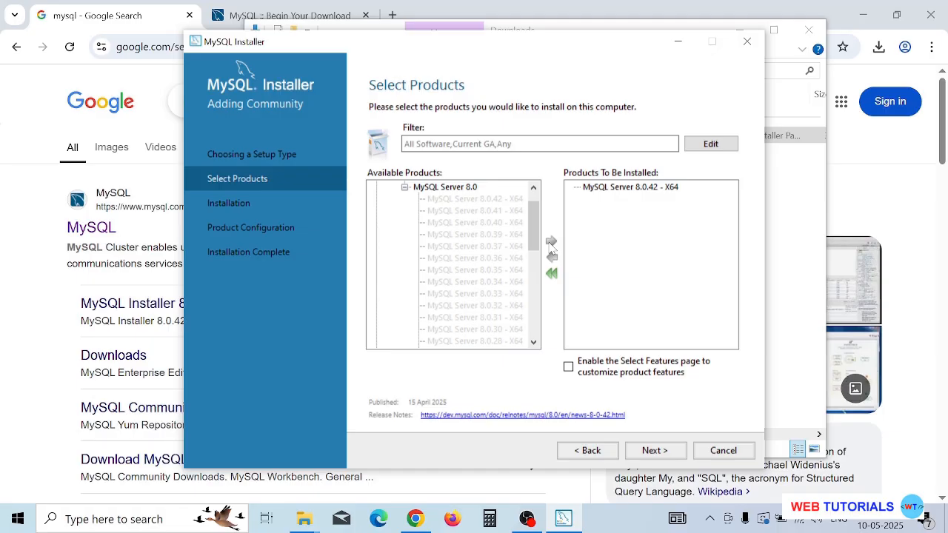
# Add MySQL Workbench 8.0.42 - X64 from the Applications category to the products for installation
pyautogui.scroll(1, 519, 249)
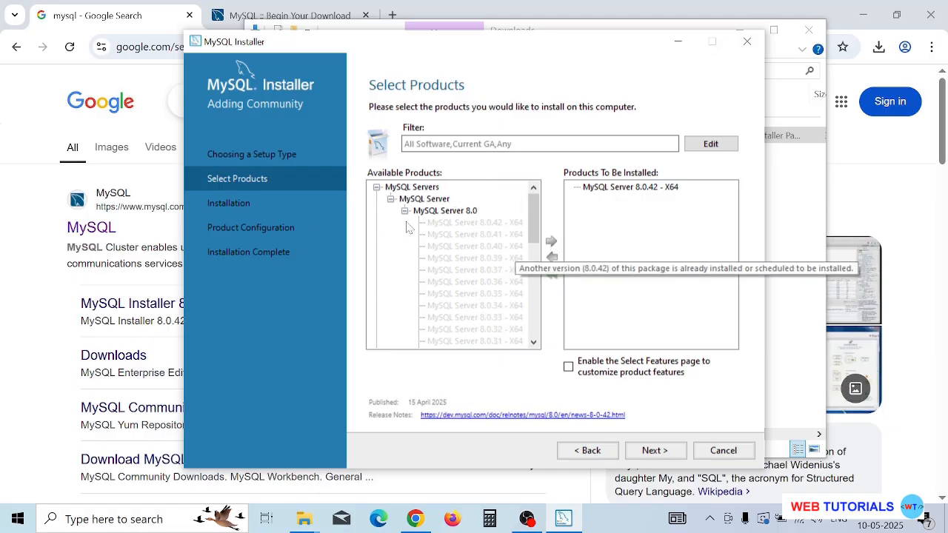
pyautogui.click(377, 188)
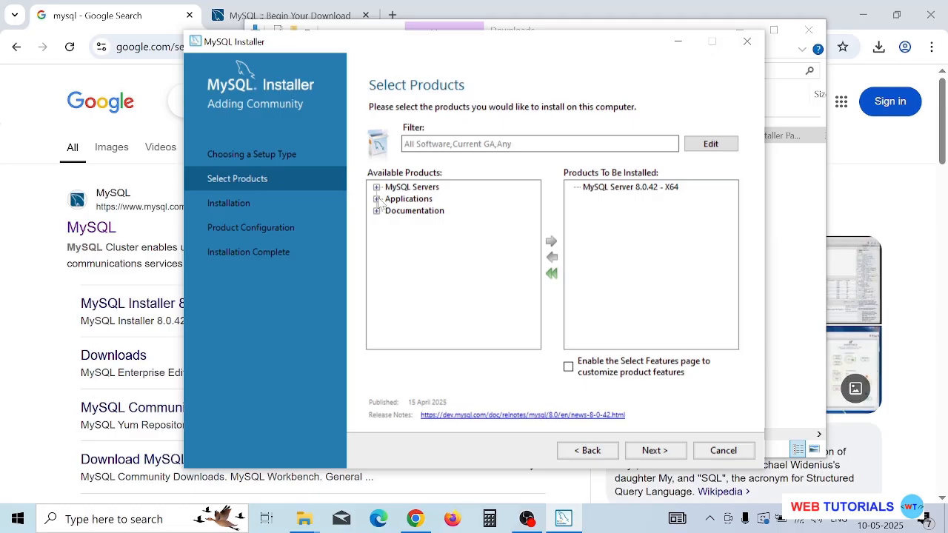
pyautogui.click(377, 200)
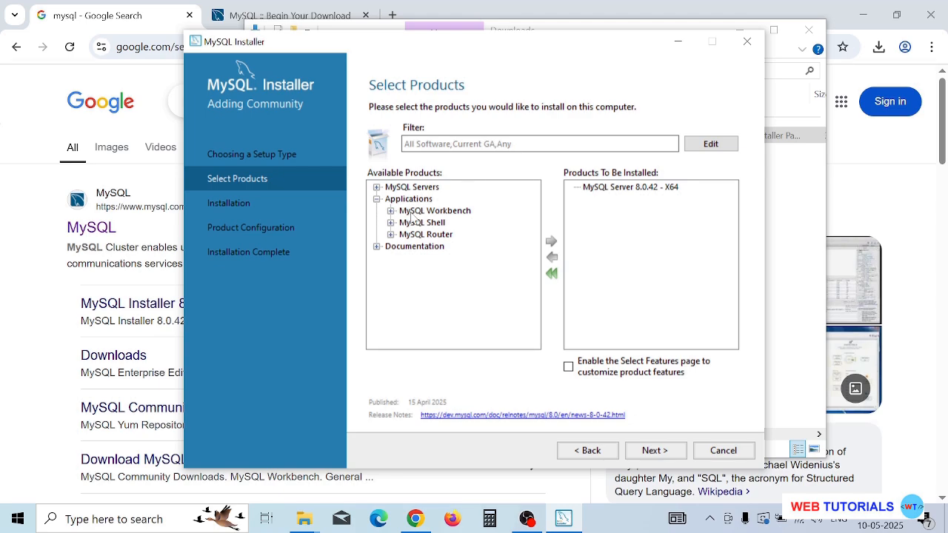
pyautogui.click(419, 213)
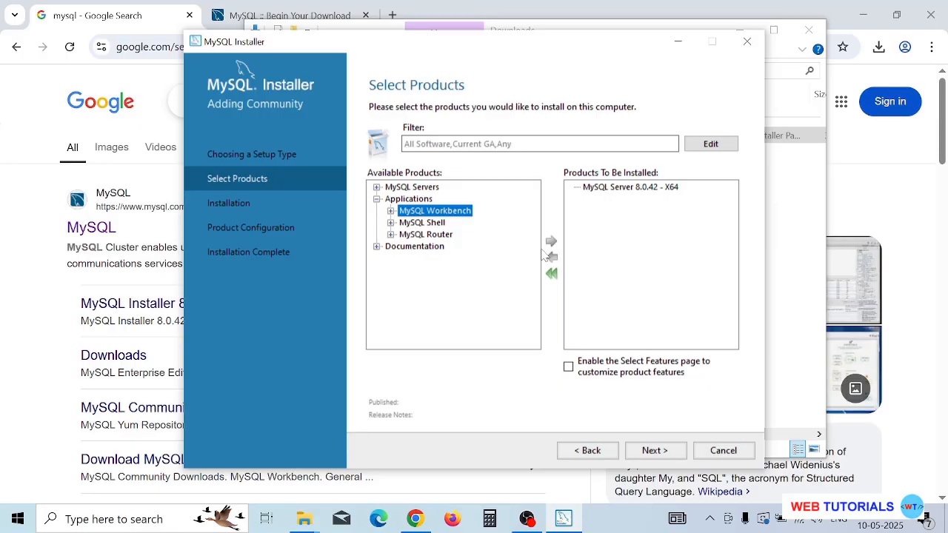
pyautogui.click(391, 211)
pyautogui.click(442, 223)
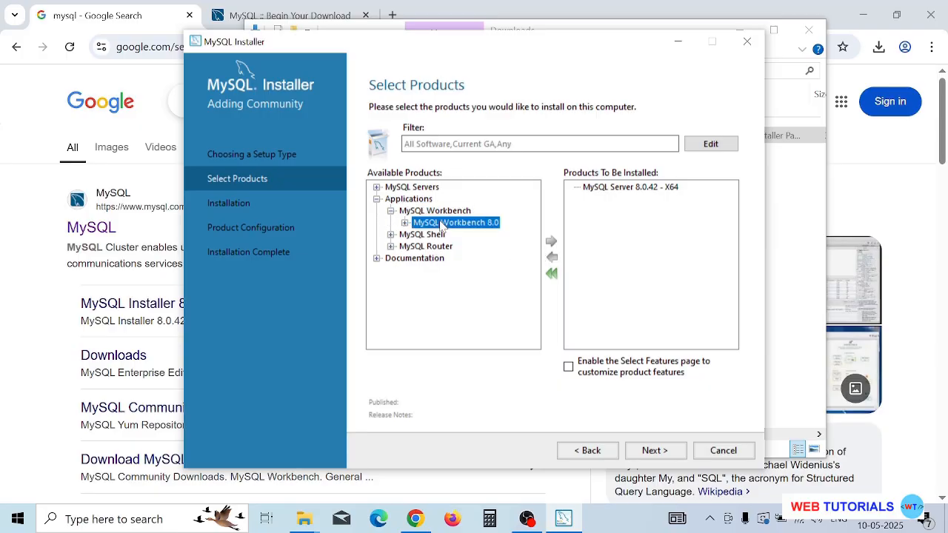
pyautogui.click(404, 223)
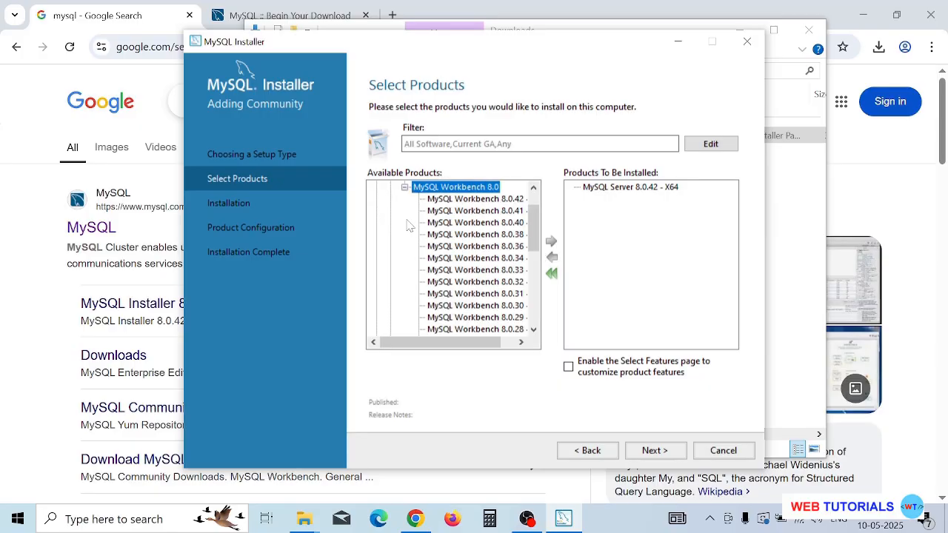
pyautogui.click(490, 200)
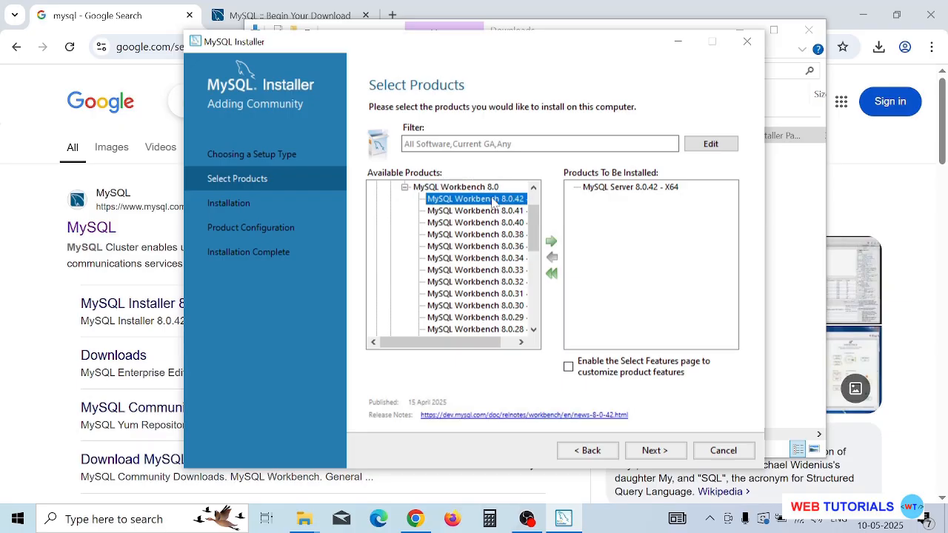
pyautogui.click(552, 243)
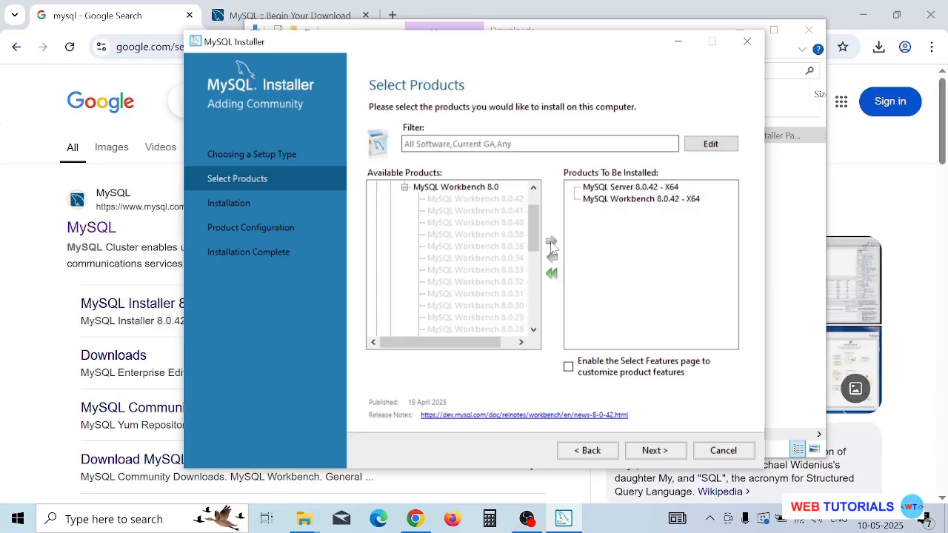
# Add MySQL Shell 8.0.42 - X64 from the Applications category to the products for installation
pyautogui.click(405, 187)
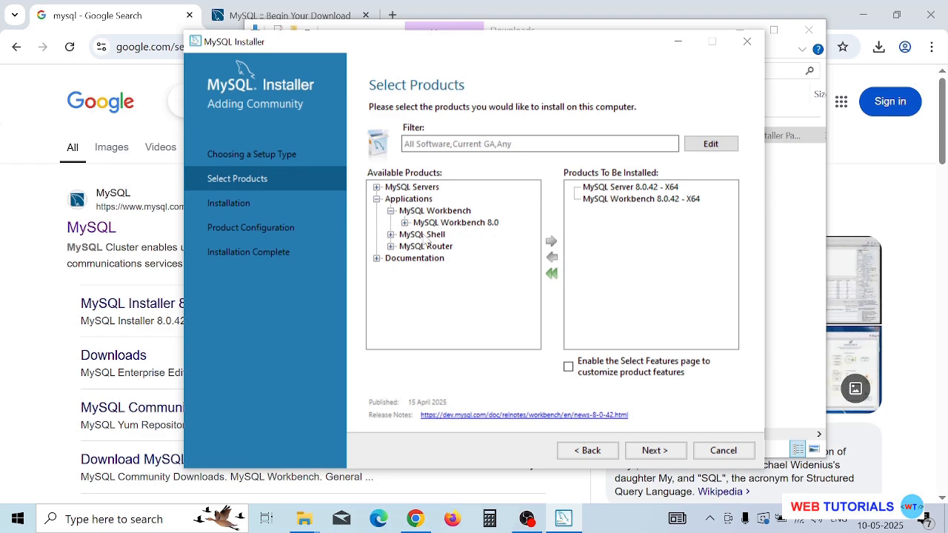
pyautogui.click(391, 210)
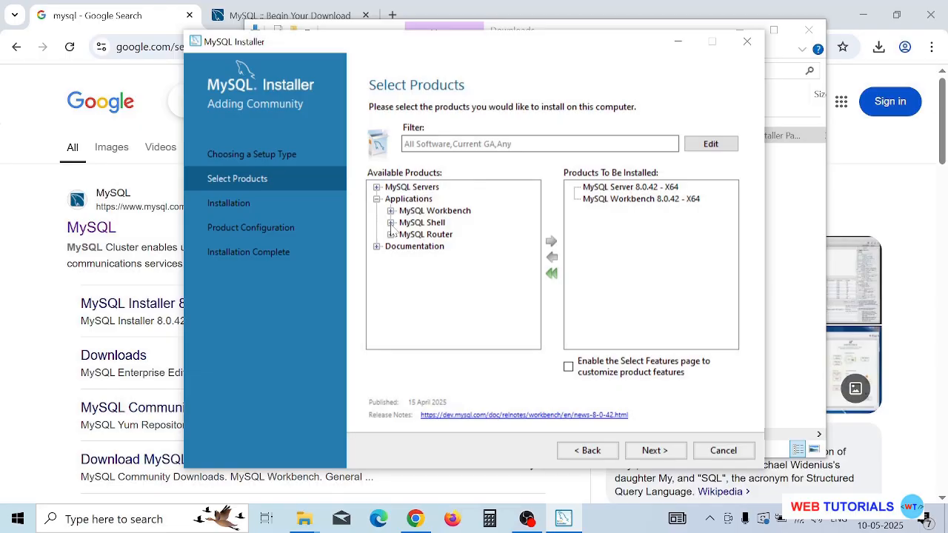
pyautogui.click(390, 222)
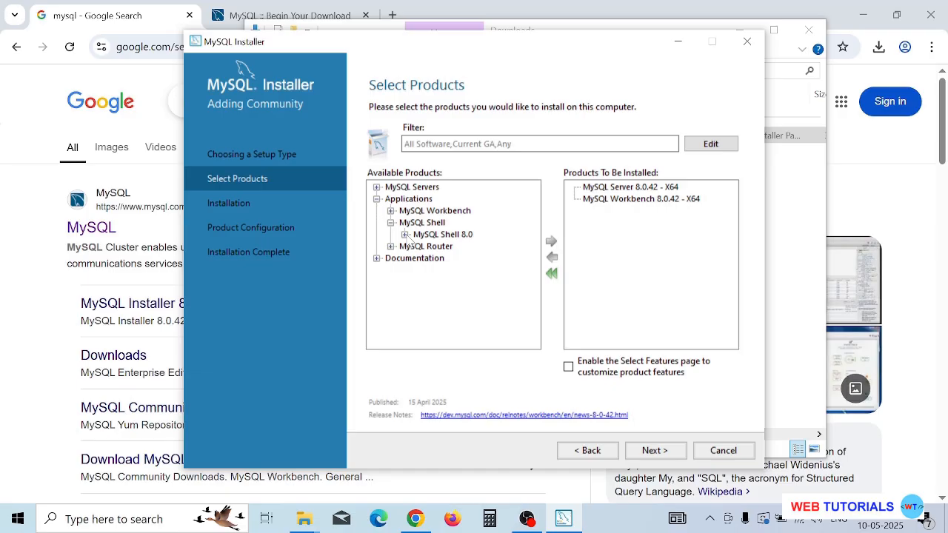
pyautogui.click(404, 234)
pyautogui.click(490, 200)
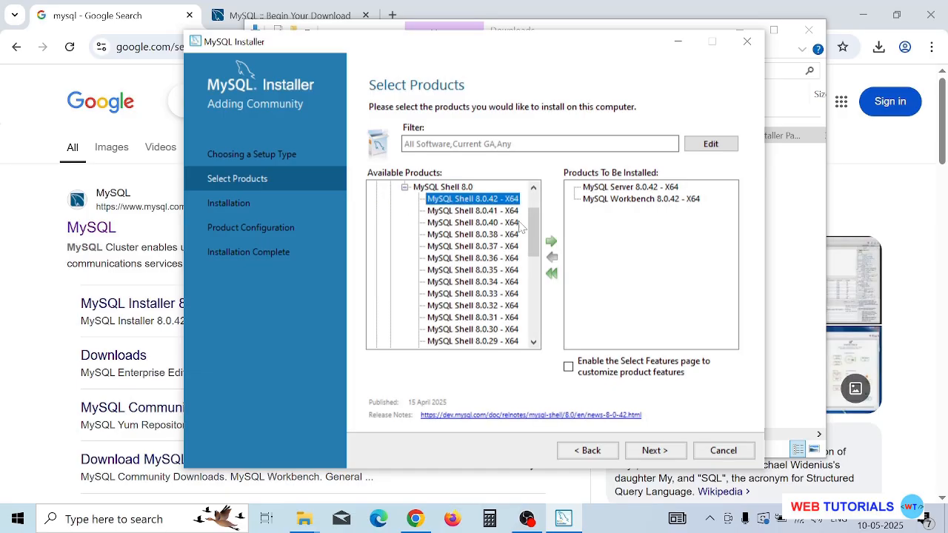
pyautogui.click(551, 243)
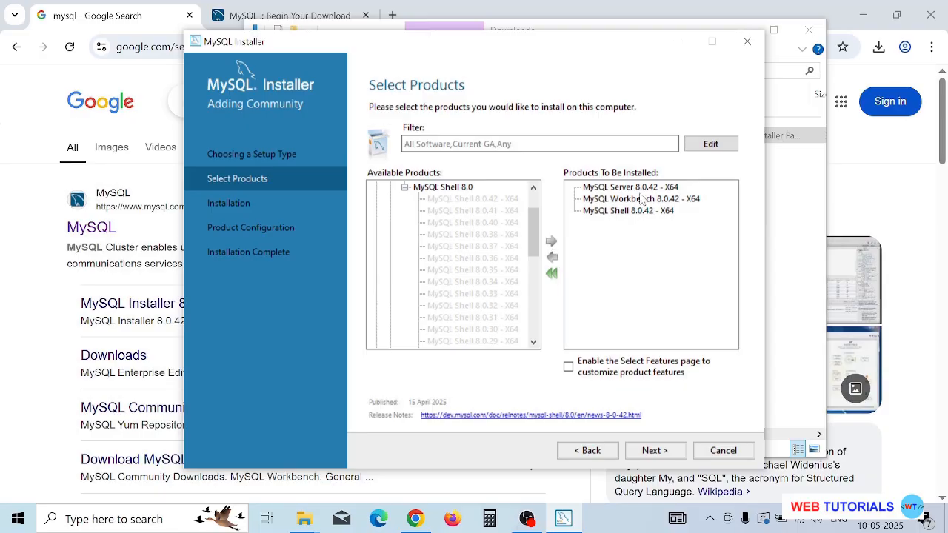
pyautogui.click(404, 188)
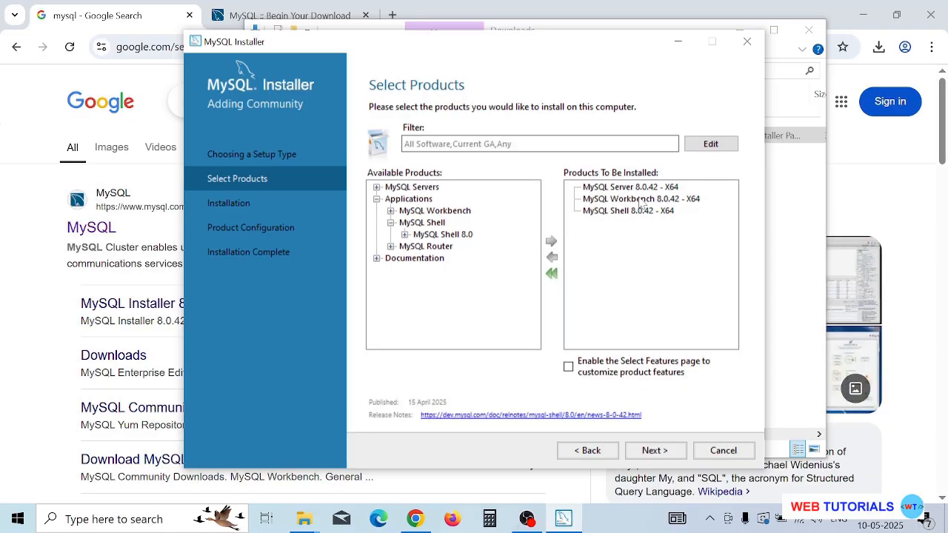
# Install the selected MySQL Server, Workbench and Shell 8.0.42 packages and proceed to product configuration
pyautogui.click(654, 451)
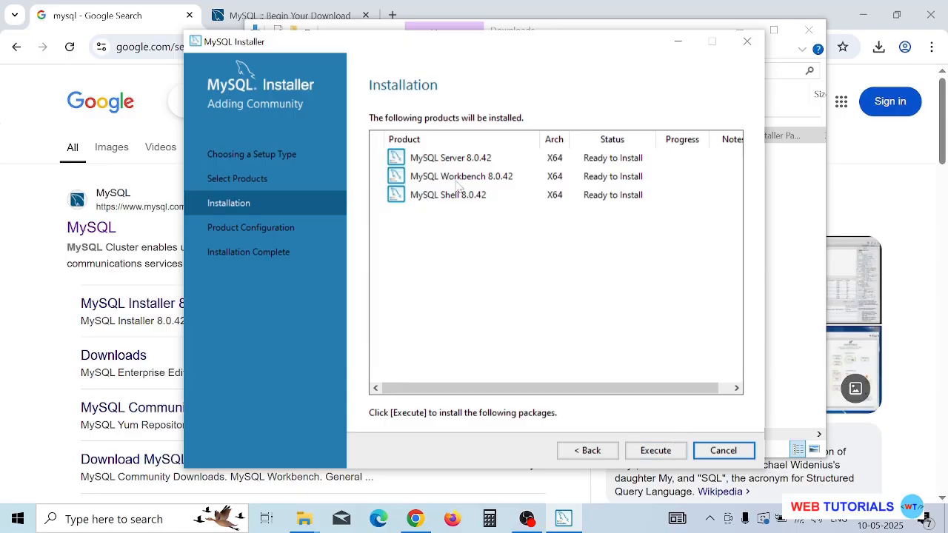
pyautogui.click(672, 456)
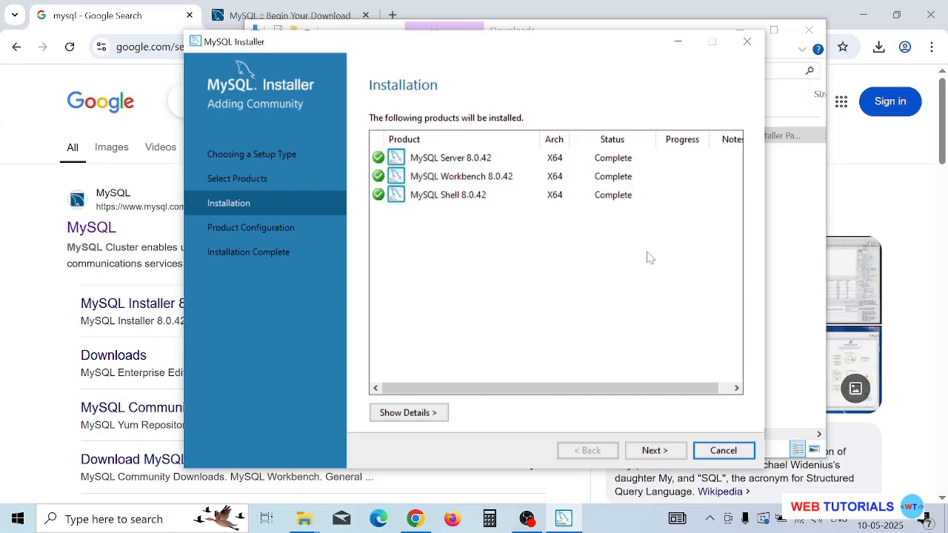
pyautogui.click(658, 452)
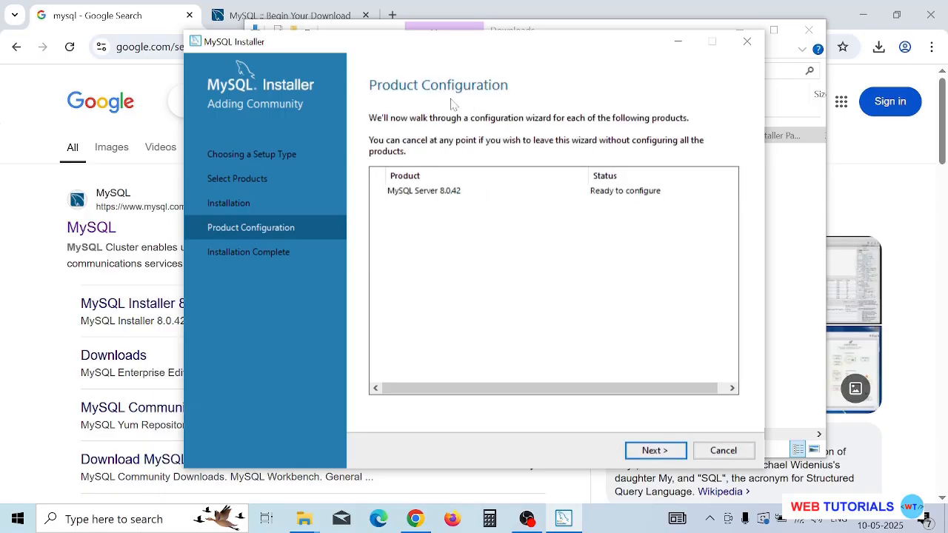
# Configure MySQL Server as a Development Computer with TCP/IP port 3306 and X Protocol port 33060, using strong password encryption for authentication
pyautogui.click(656, 451)
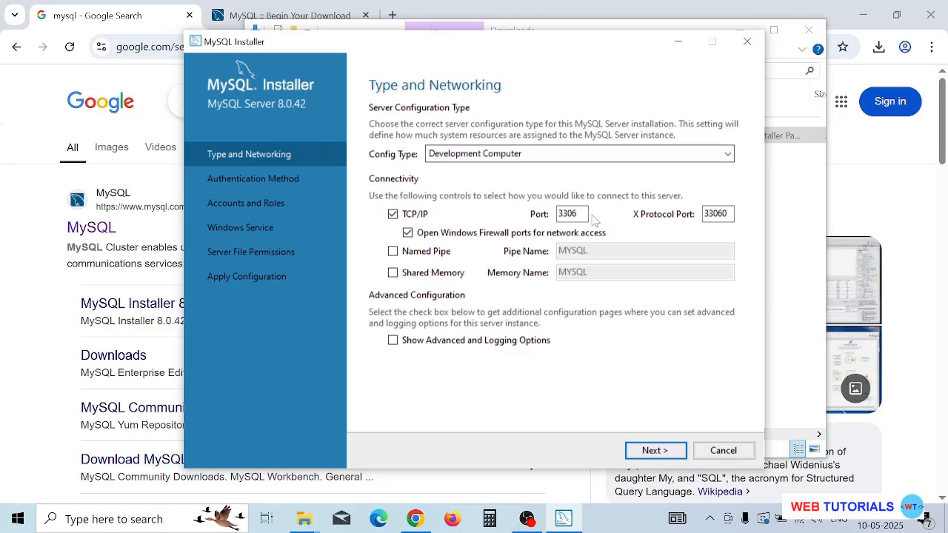
pyautogui.click(568, 213)
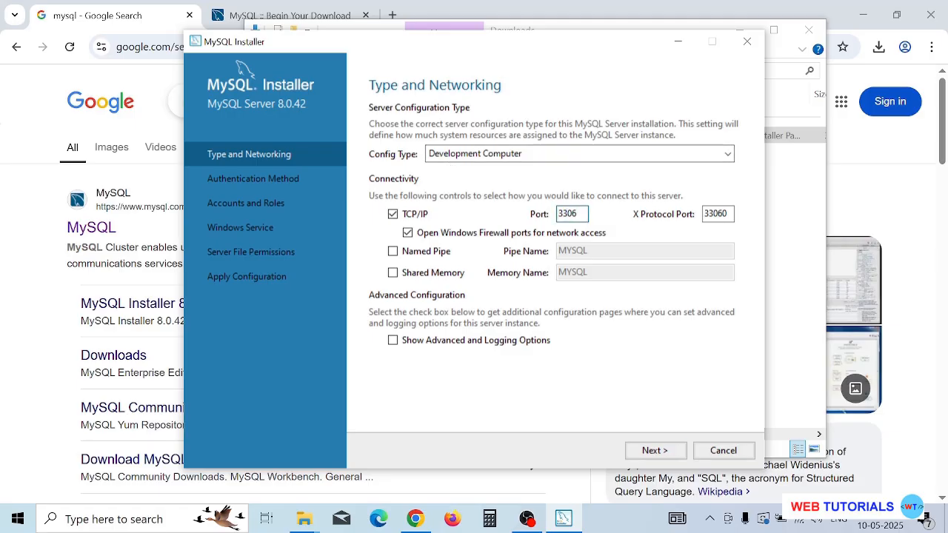
pyautogui.doubleClick(568, 214)
pyautogui.click(655, 450)
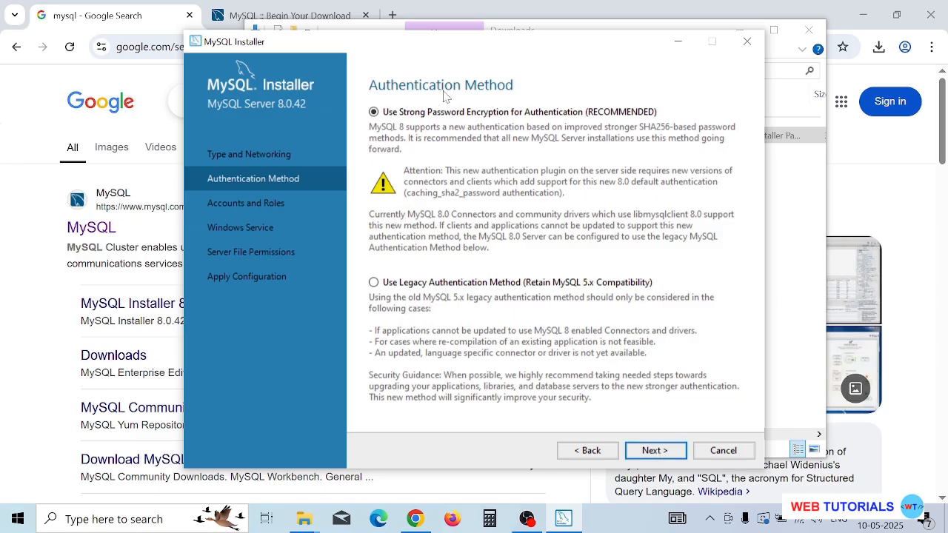
pyautogui.click(655, 451)
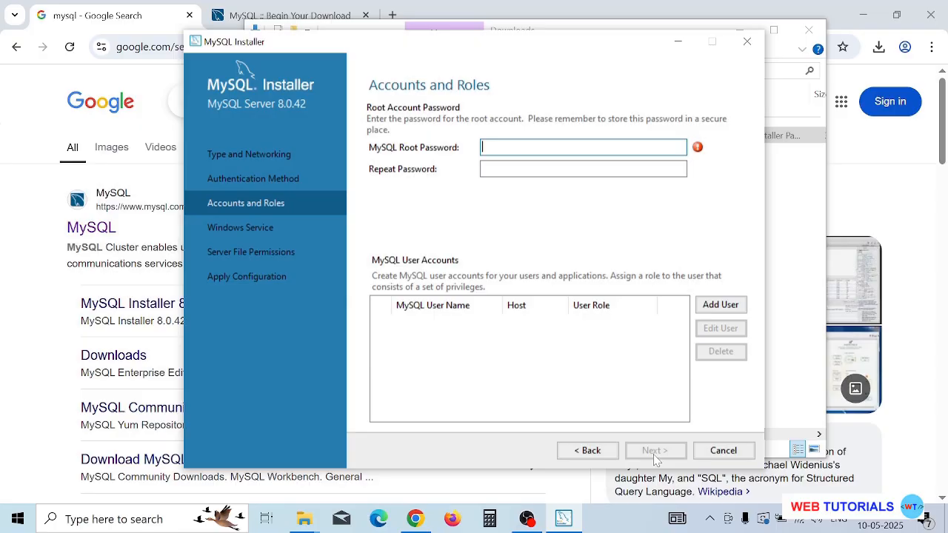
# Enter and repeat the MySQL root password, lengthen it by one character in both fields, and accept the account settings
pyautogui.write('•••••••••••')
pyautogui.press('Tab')
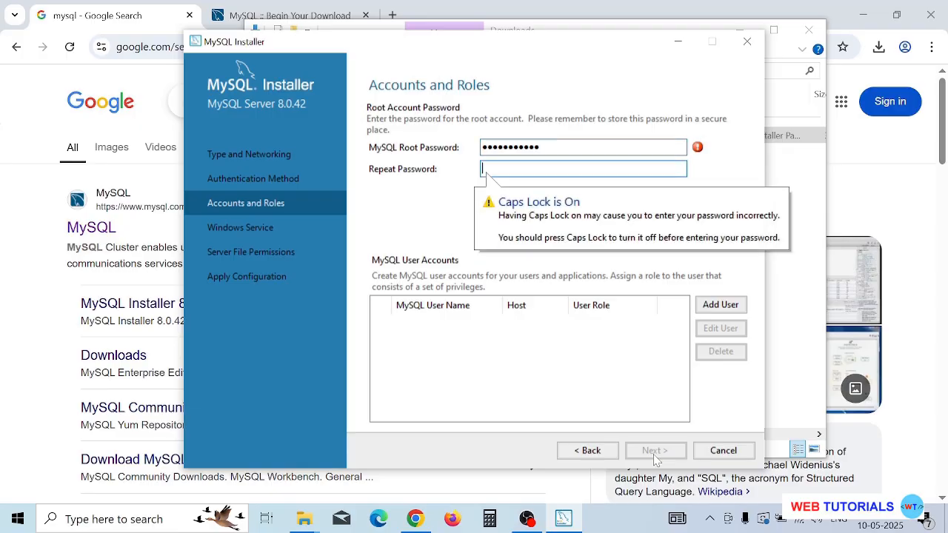
pyautogui.write('••••')
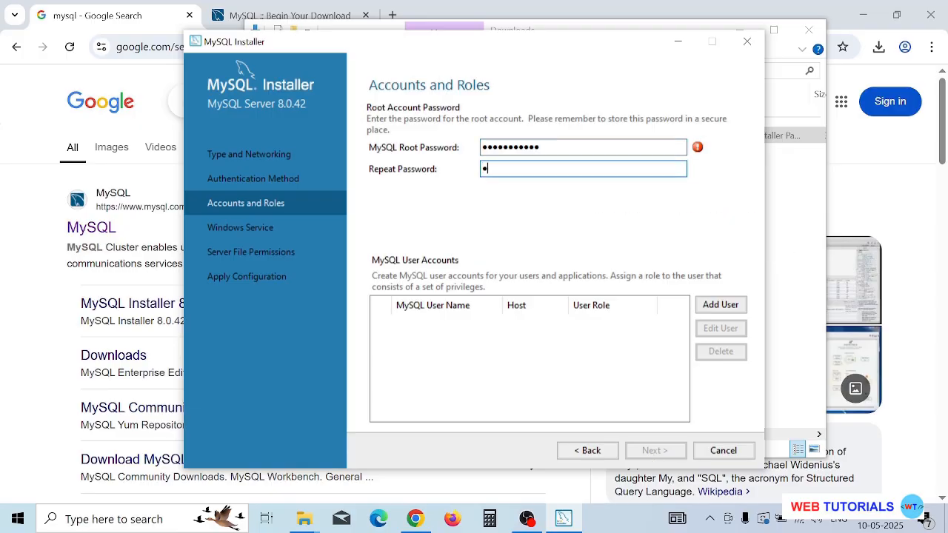
pyautogui.write('••••••')
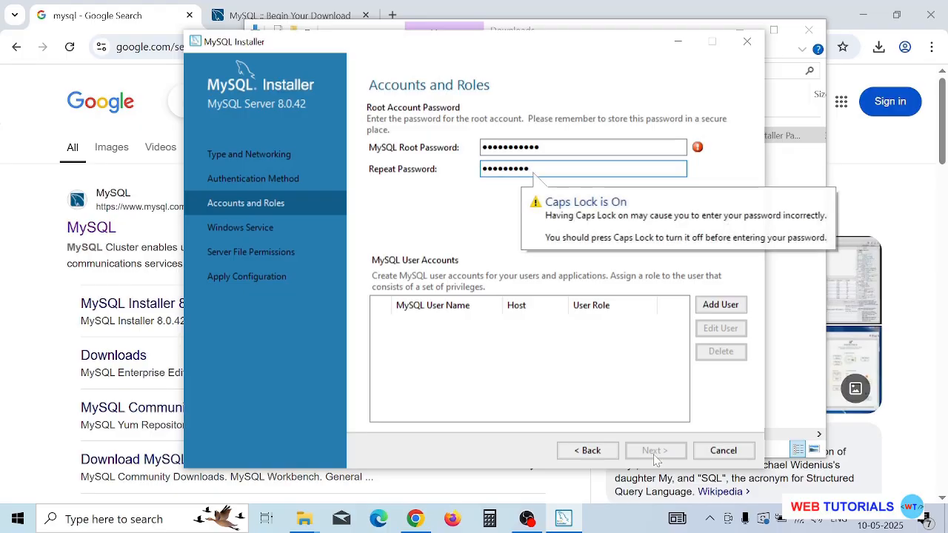
pyautogui.write('•')
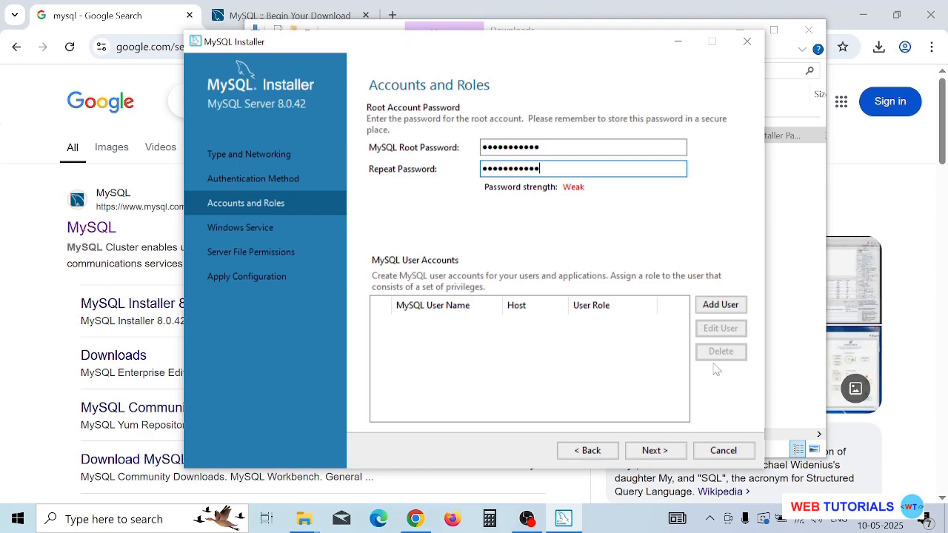
pyautogui.hotkey('shift', 'Tab')
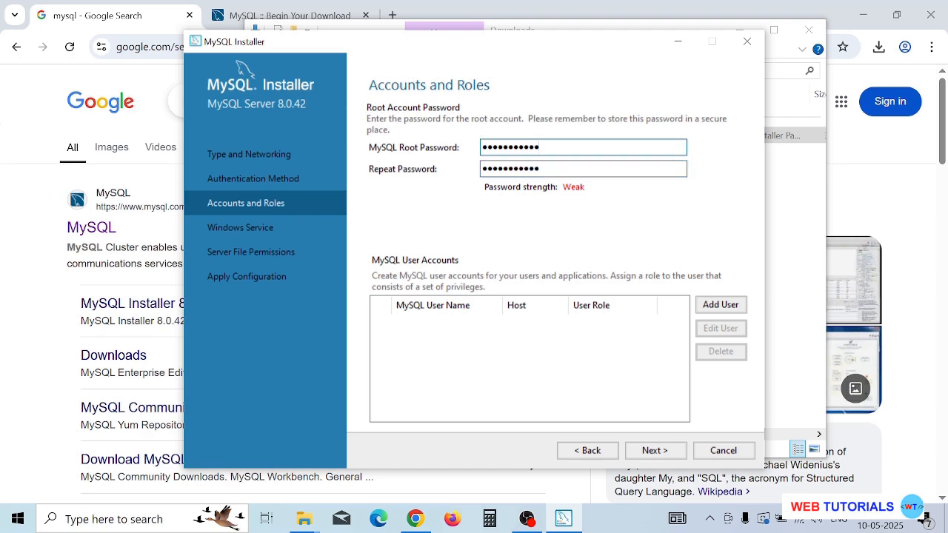
pyautogui.write('•')
pyautogui.click(544, 169)
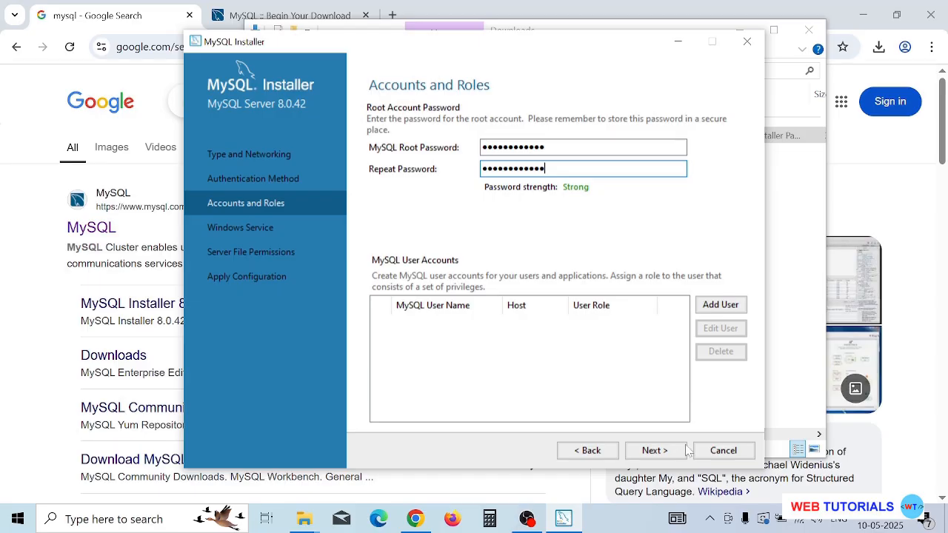
pyautogui.click(658, 452)
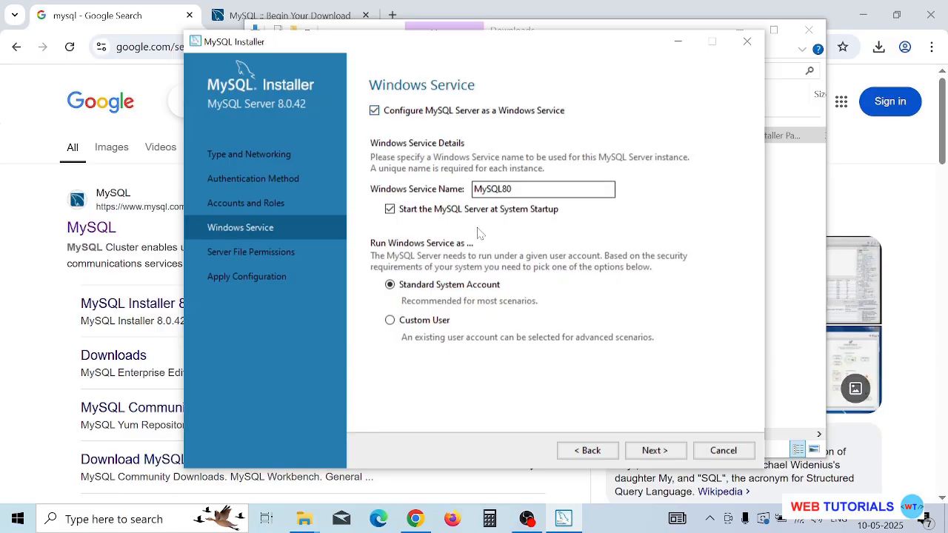
# Keep MySQL80 as the Windows service, started at system startup under the Standard System Account, and grant full server file access to the service user and administrators only
pyautogui.doubleClick(495, 190)
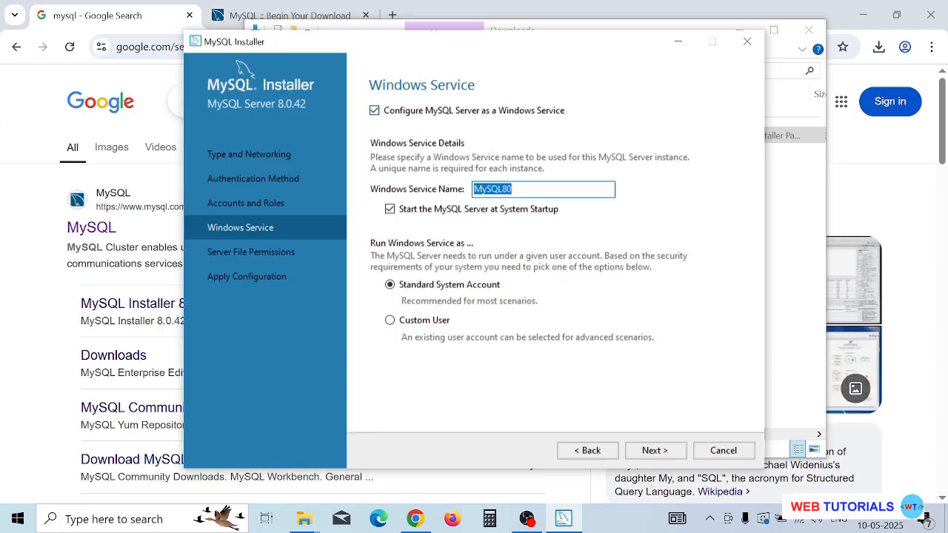
pyautogui.click(513, 190)
pyautogui.click(654, 450)
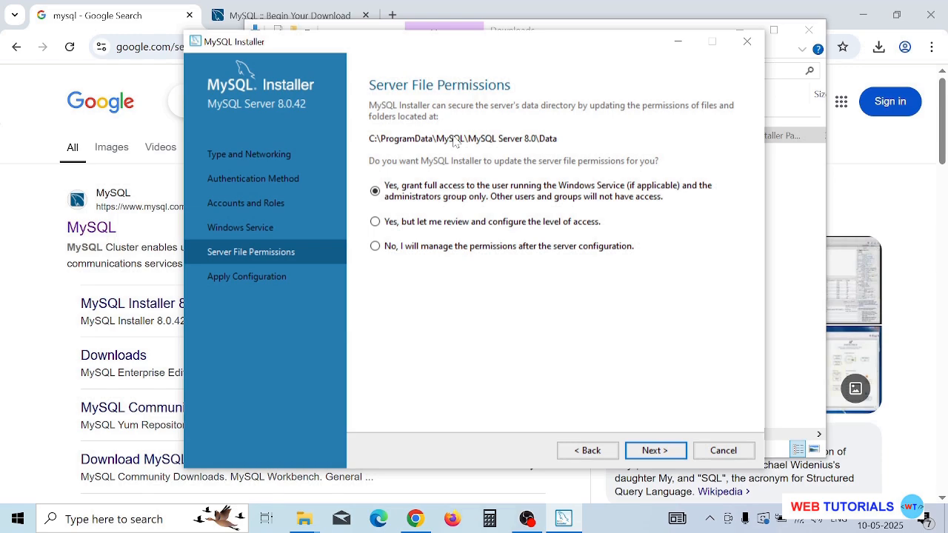
pyautogui.click(654, 451)
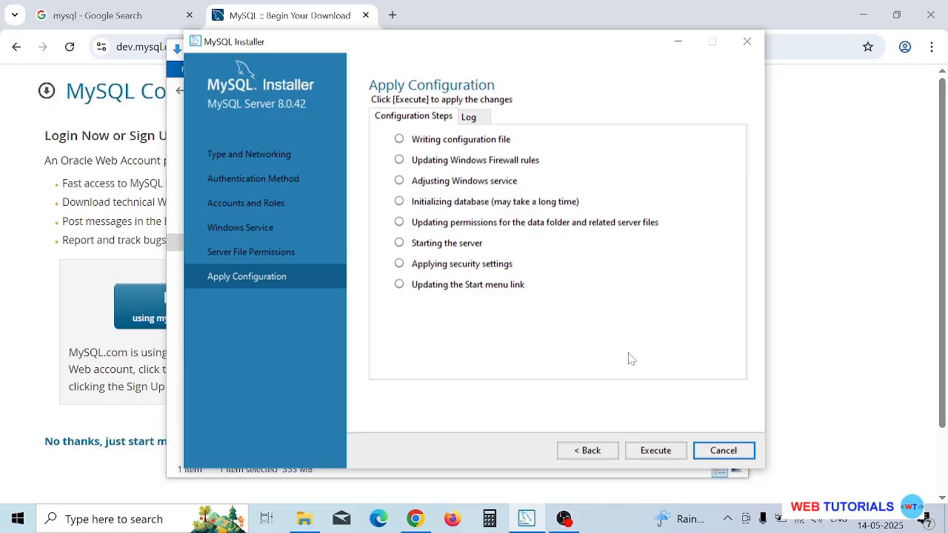
# Apply the MySQL Server configuration and finish the installation, with MySQL Workbench and MySQL Shell set to start after setup
pyautogui.click(656, 451)
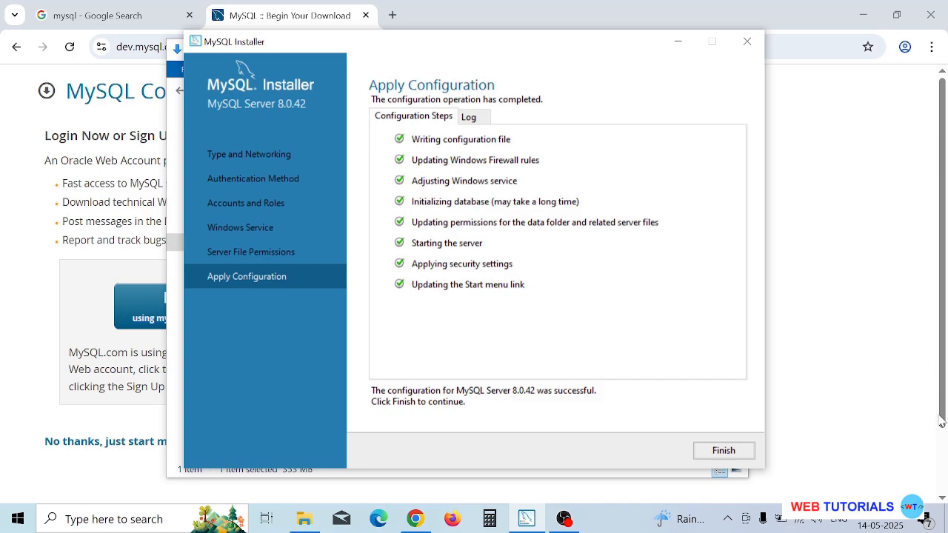
pyautogui.click(734, 452)
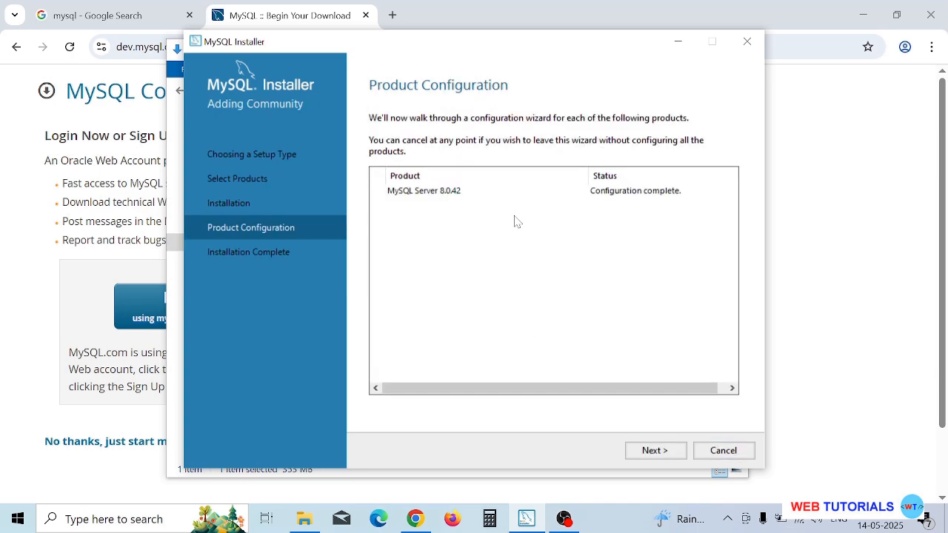
pyautogui.click(652, 451)
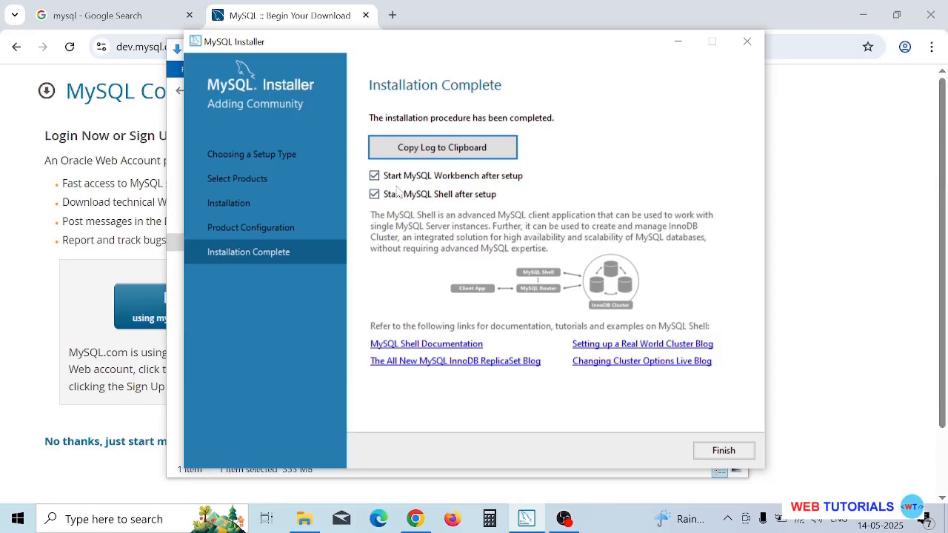
pyautogui.click(723, 452)
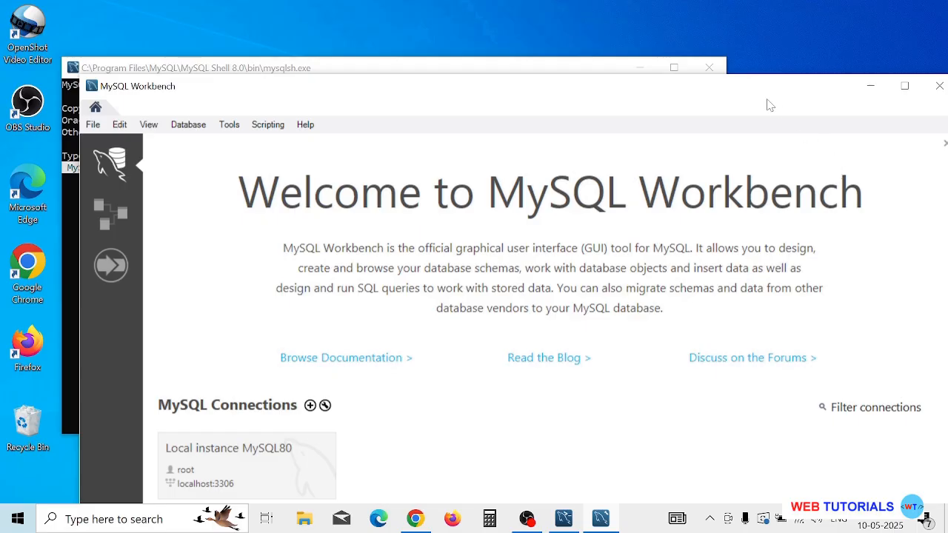
# Reposition the MySQL Workbench window to view its welcome screen and connections, and close it
pyautogui.moveTo(672, 97); pyautogui.dragTo(726, 60)
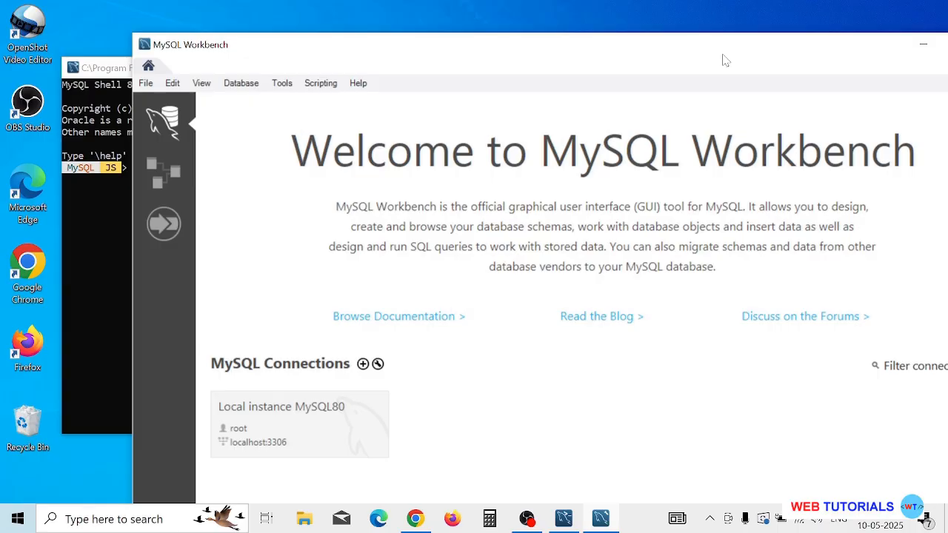
pyautogui.moveTo(726, 61); pyautogui.dragTo(628, 49)
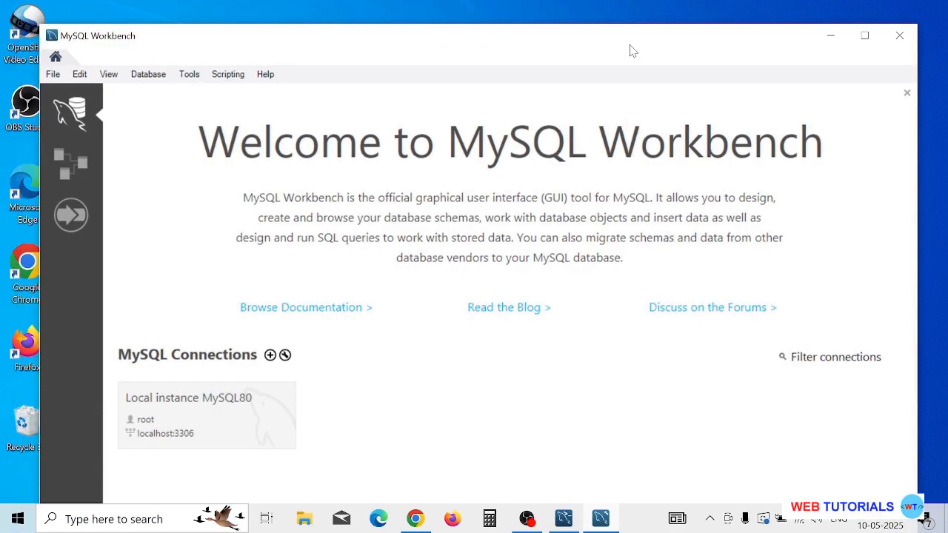
pyautogui.click(912, 38)
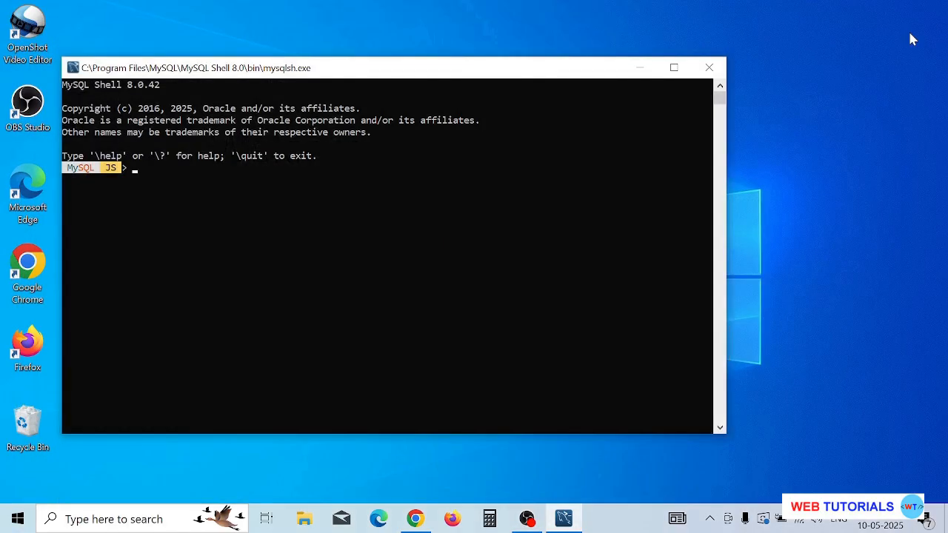
# Switch the MySQL Shell session from JavaScript to SQL mode with the \sql command
pyautogui.moveTo(541, 65); pyautogui.dragTo(552, 72)
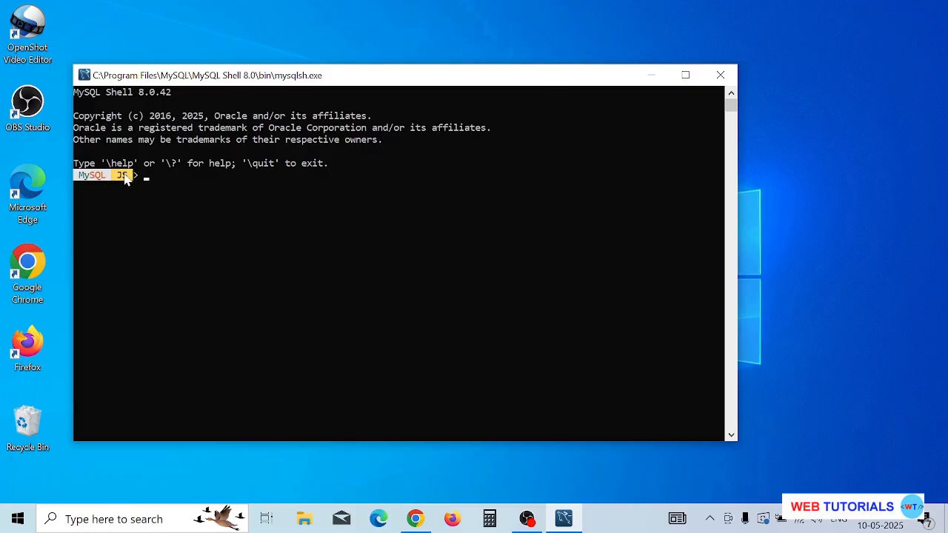
pyautogui.click(271, 188)
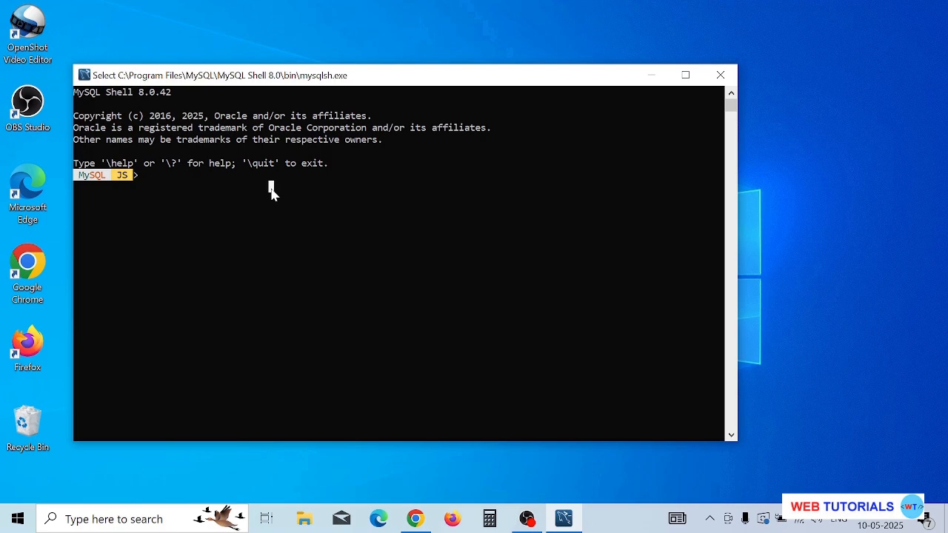
pyautogui.press('Escape')
pyautogui.write('\\sql')
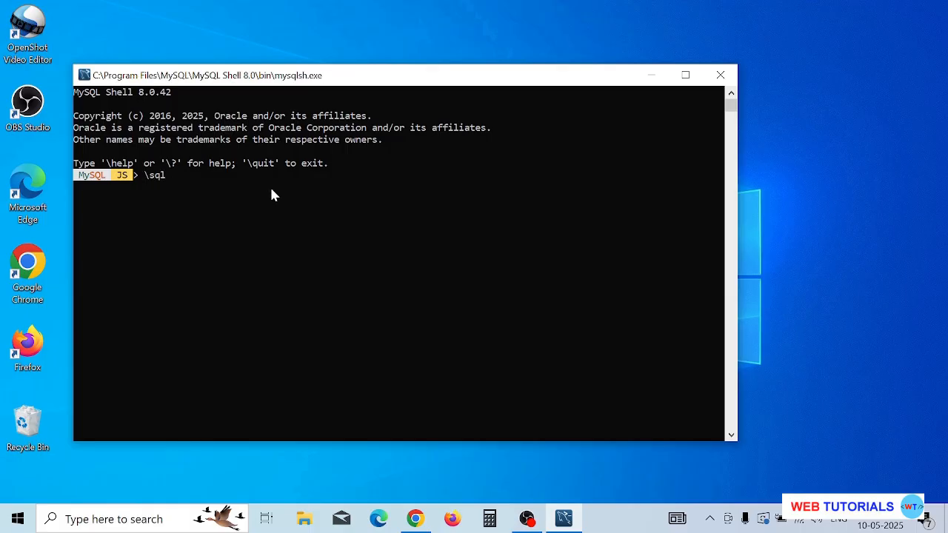
pyautogui.press('Return')
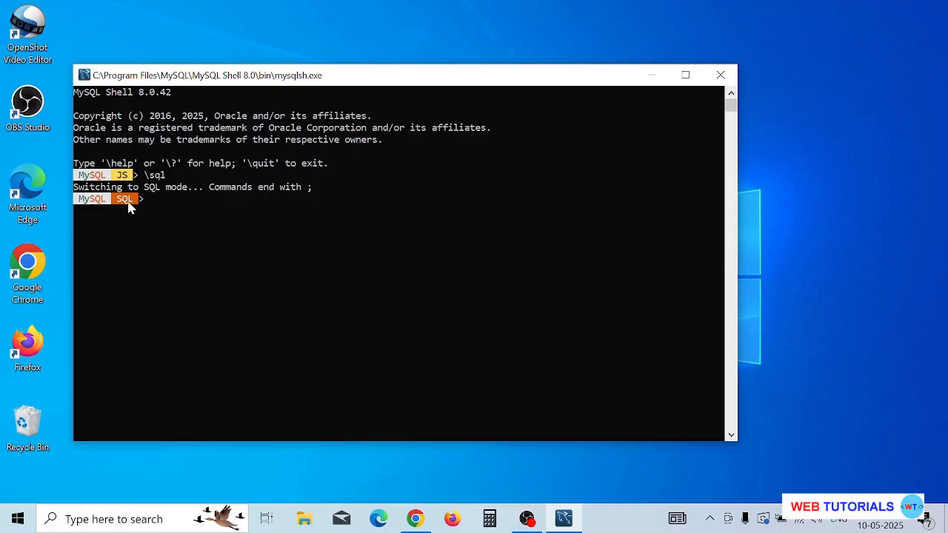
pyautogui.click(216, 213)
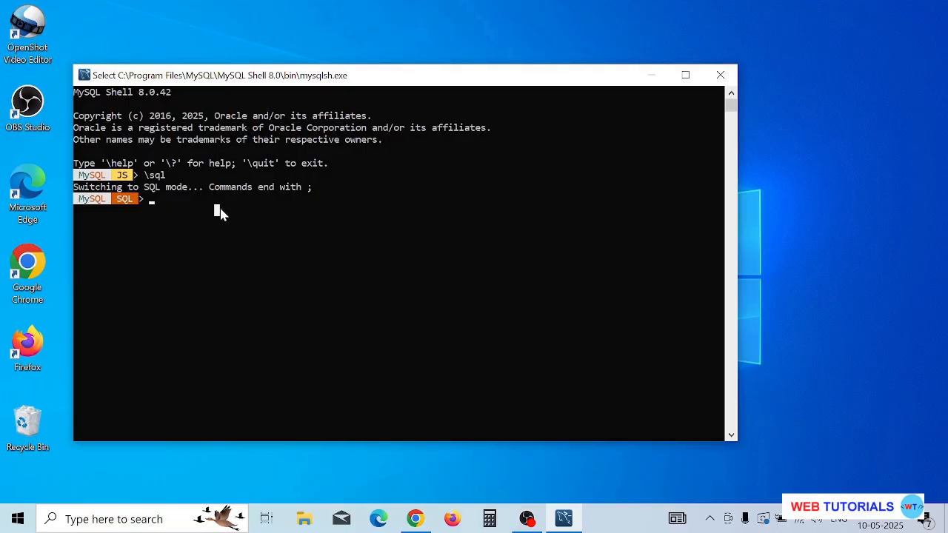
# Connect MySQL Shell to the local server as root@localhost with \connect, enter the root password and choose Y to save it
pyautogui.write('\\')
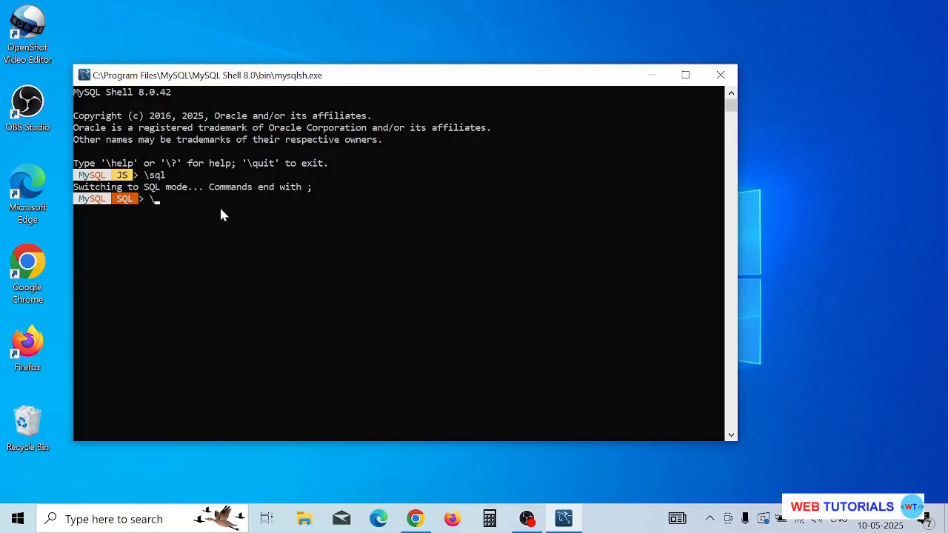
pyautogui.write('connect root@localhost')
pyautogui.press('Return')
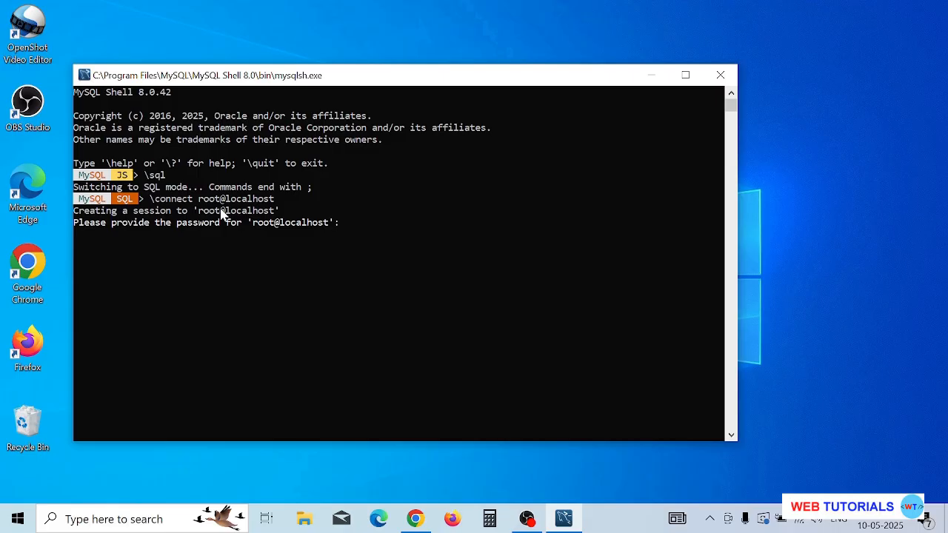
pyautogui.write('***********')
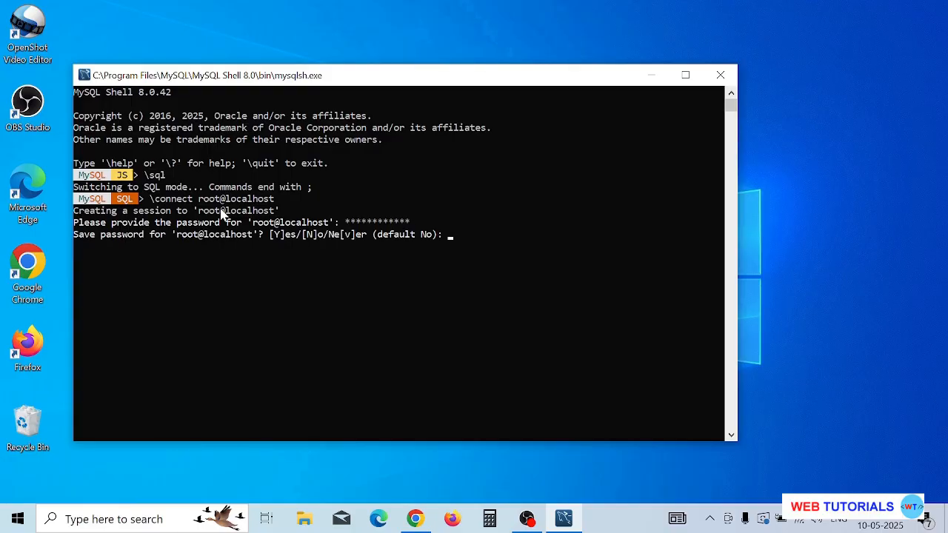
pyautogui.press('Return')
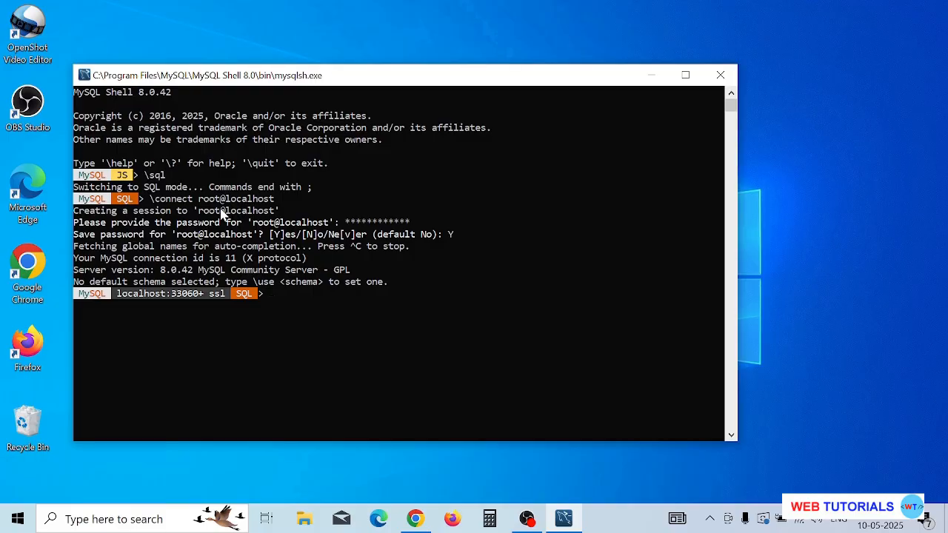
# List the databases on the connected server with SHOW DATABASES;
pyautogui.write('SHOW DATABASES;')
pyautogui.press('Return')
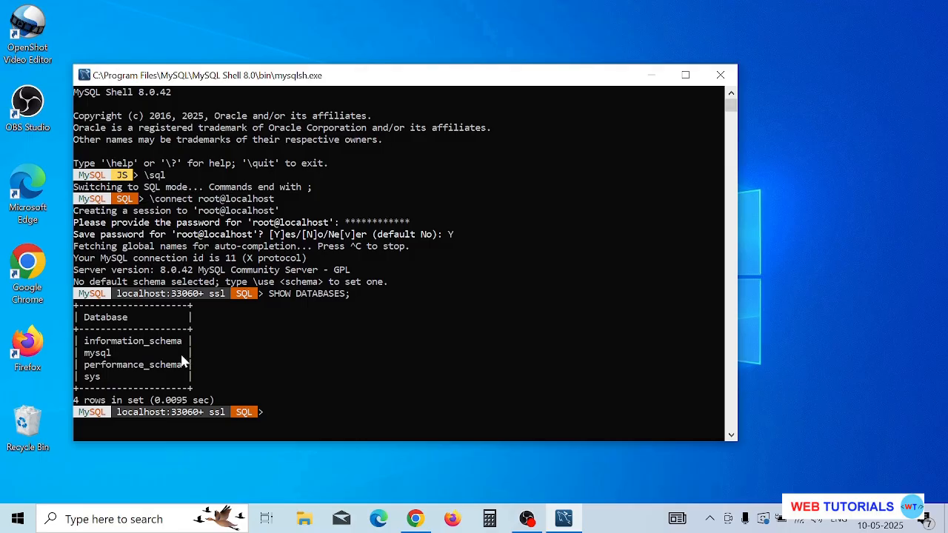
pyautogui.click(334, 377)
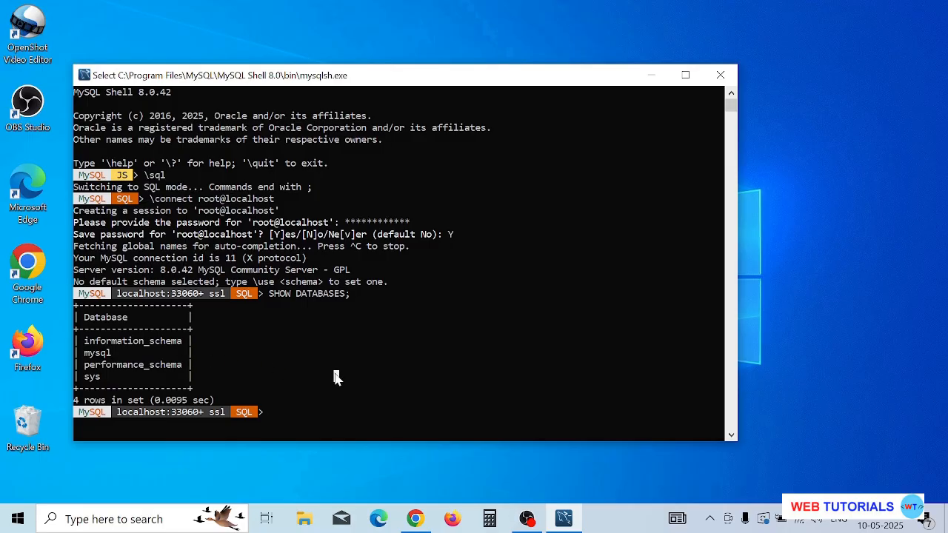
# Create a database named EMPLOYEES with CREATE DATABASE EMPLOYEES;
pyautogui.write('CRE')
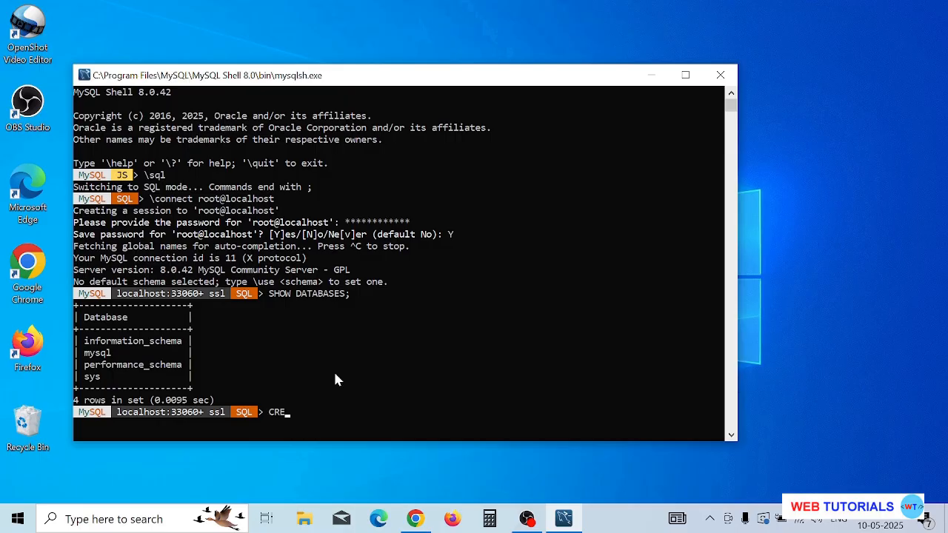
pyautogui.write('ATE DATABASE EMPLOYEES;')
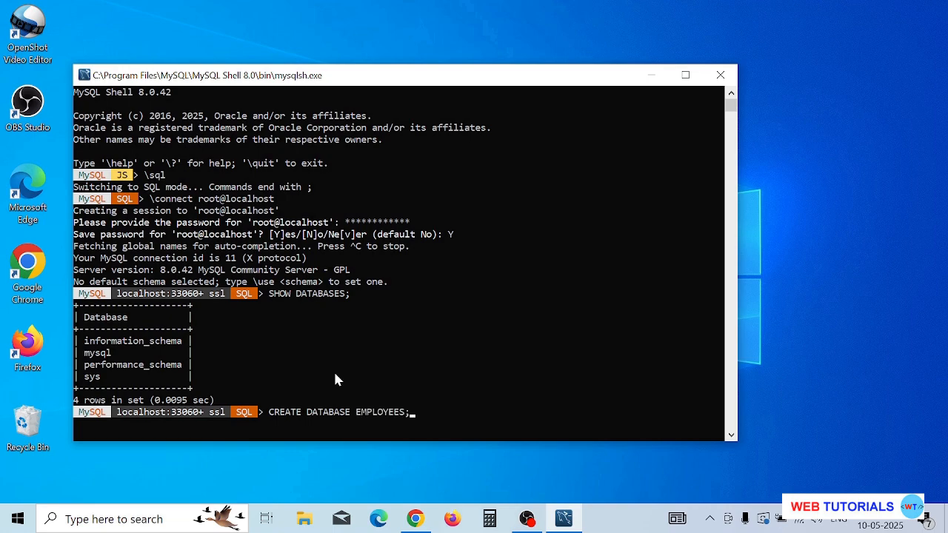
pyautogui.press('Return')
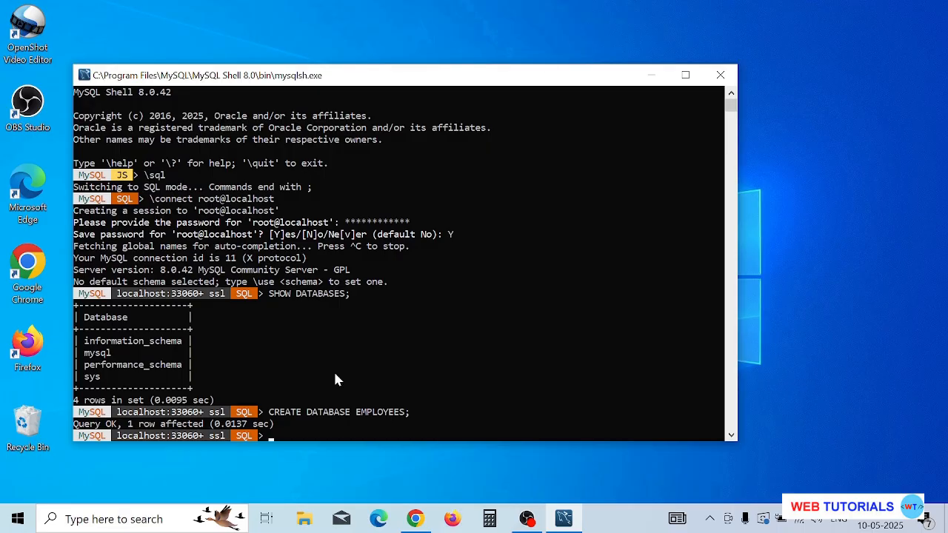
# Run SHOW DATABASES; again and check the list for the new employees database
pyautogui.press('Up')
pyautogui.press('Up')
pyautogui.press('Return')
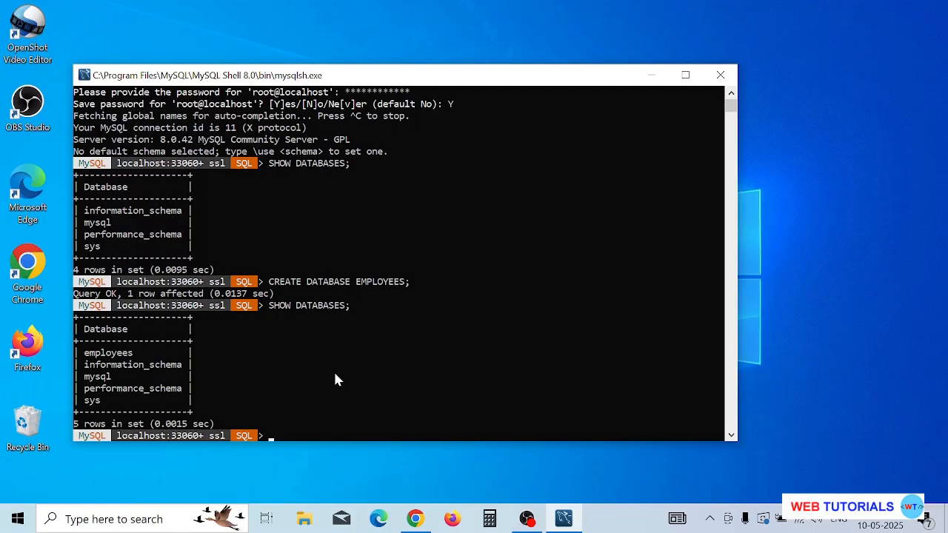
pyautogui.click(118, 356)
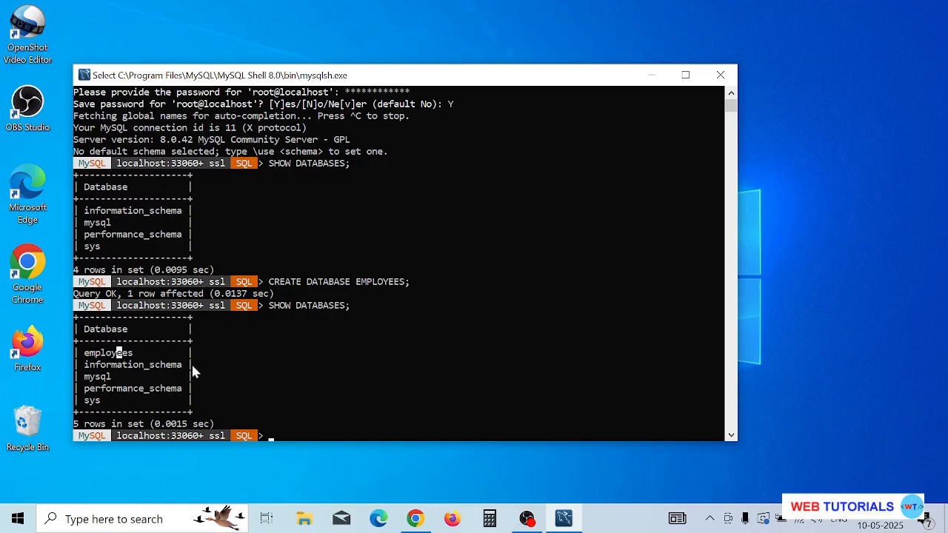